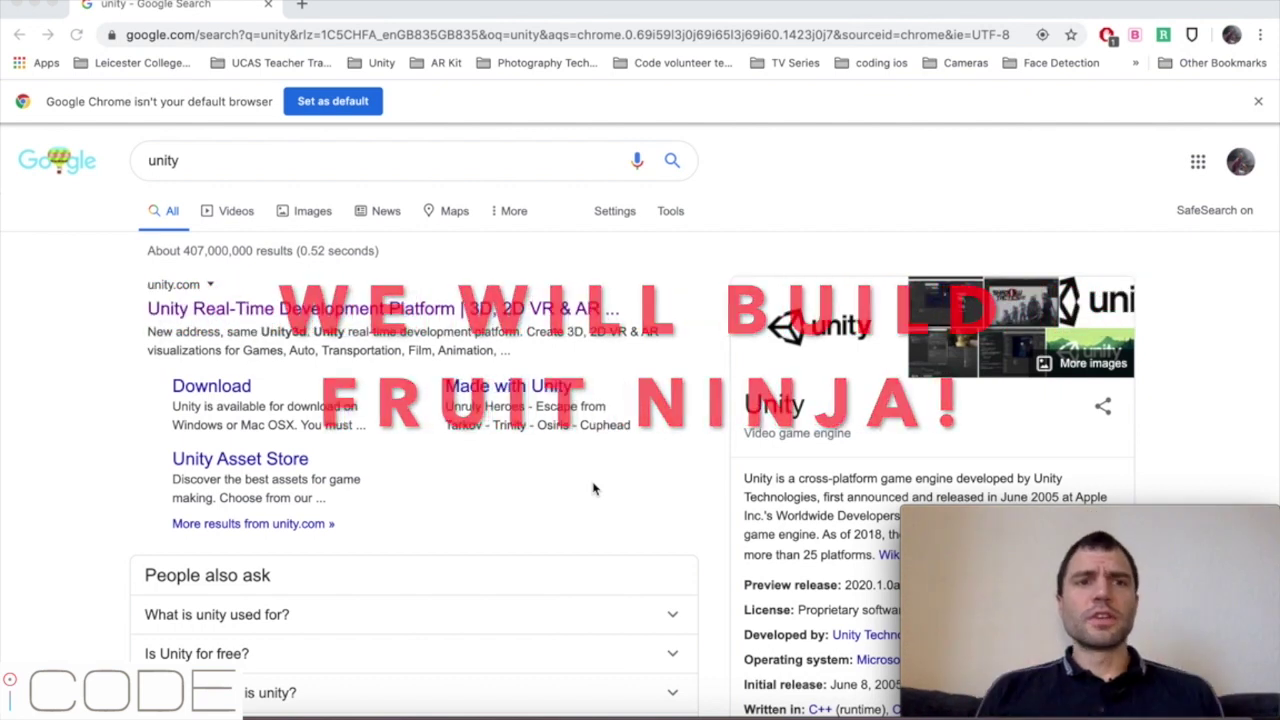
- Open Unity's download page, accept the Unity Personal terms, and scroll to the Unity Hub download
left_click(185, 161)
left_click(57, 300)
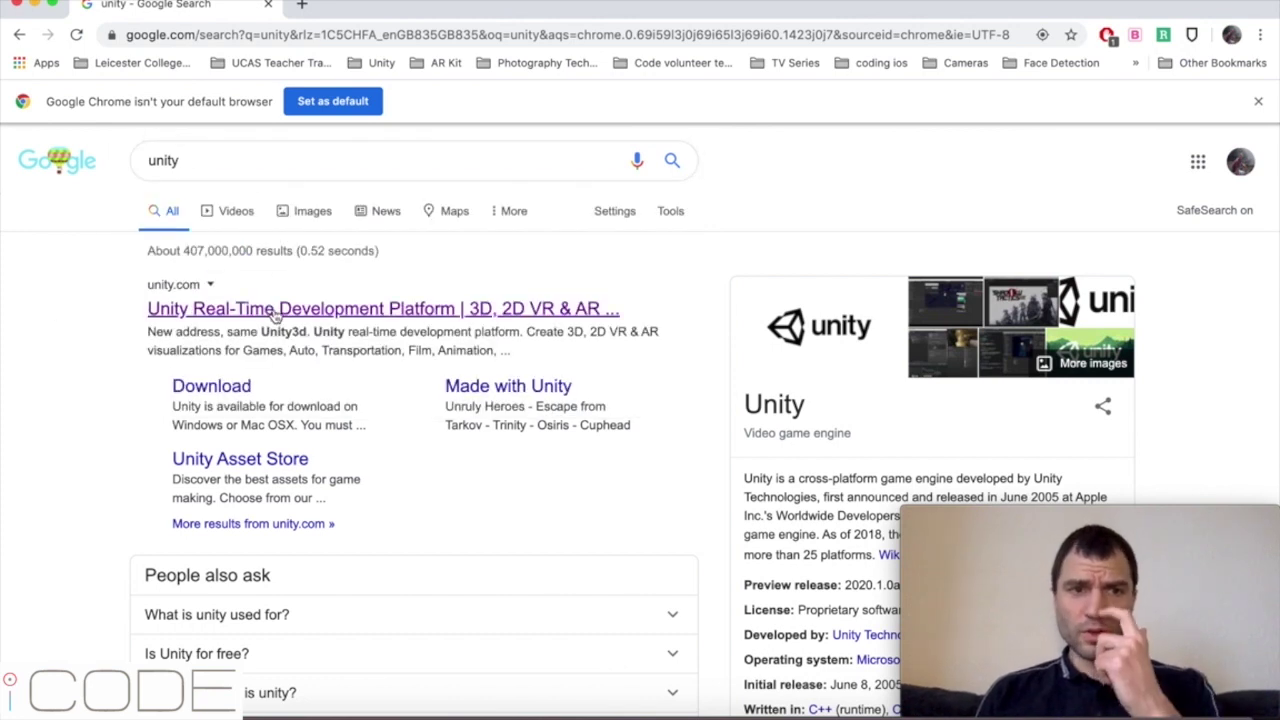
left_click(222, 392)
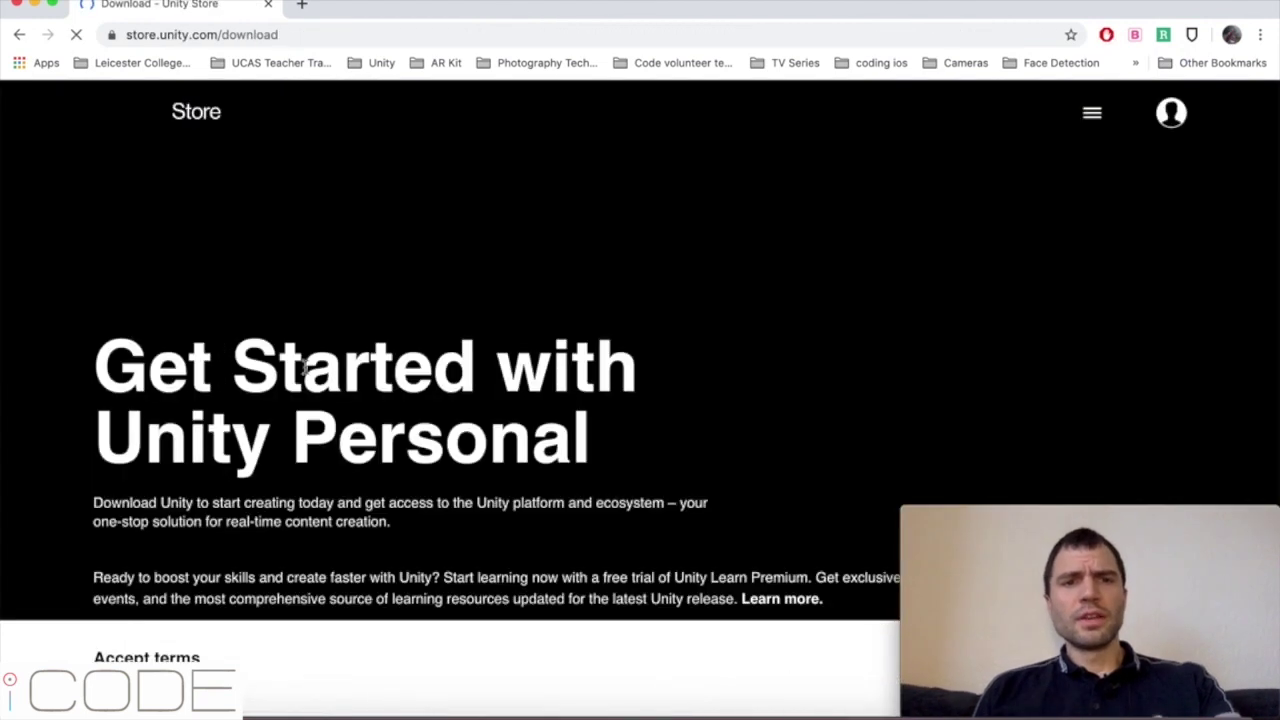
scroll(551, 517, "down", 2)
scroll(133, 420, "down", 3)
left_click(102, 418)
scroll(106, 426, "down", 5)
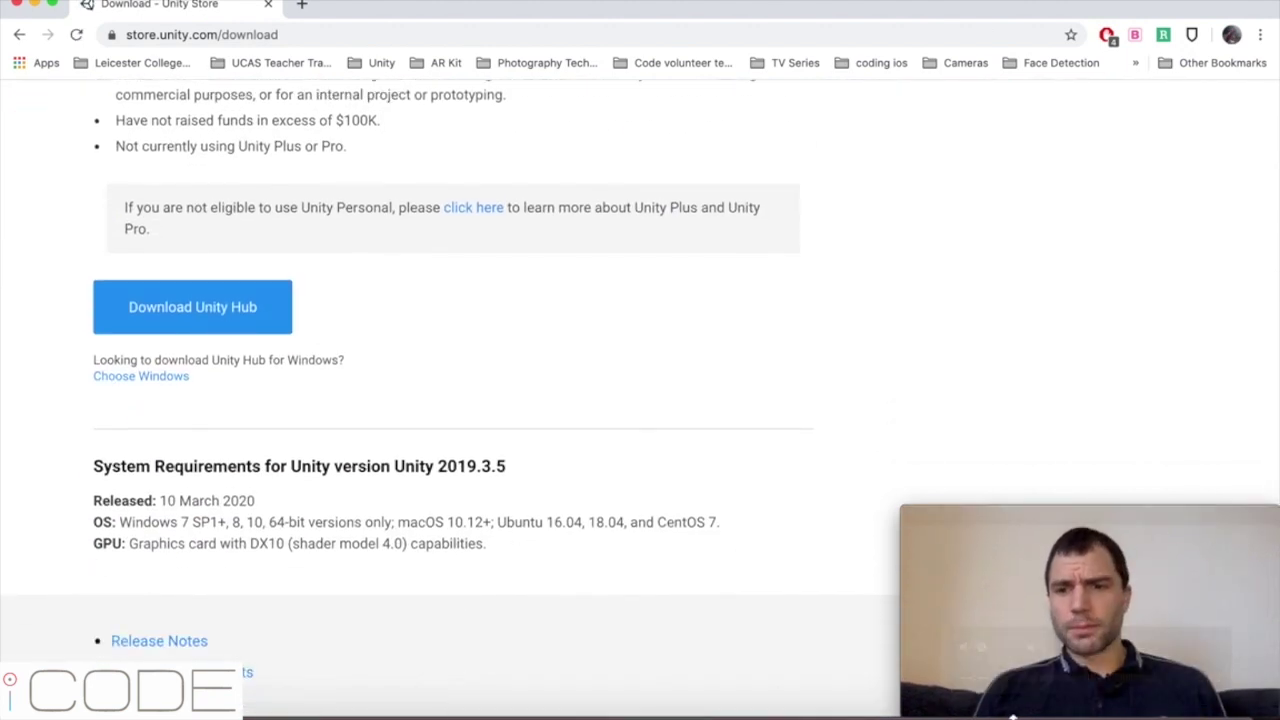
- Bring Unity Hub forward and reposition its window up and left over the browser
left_click(1041, 710)
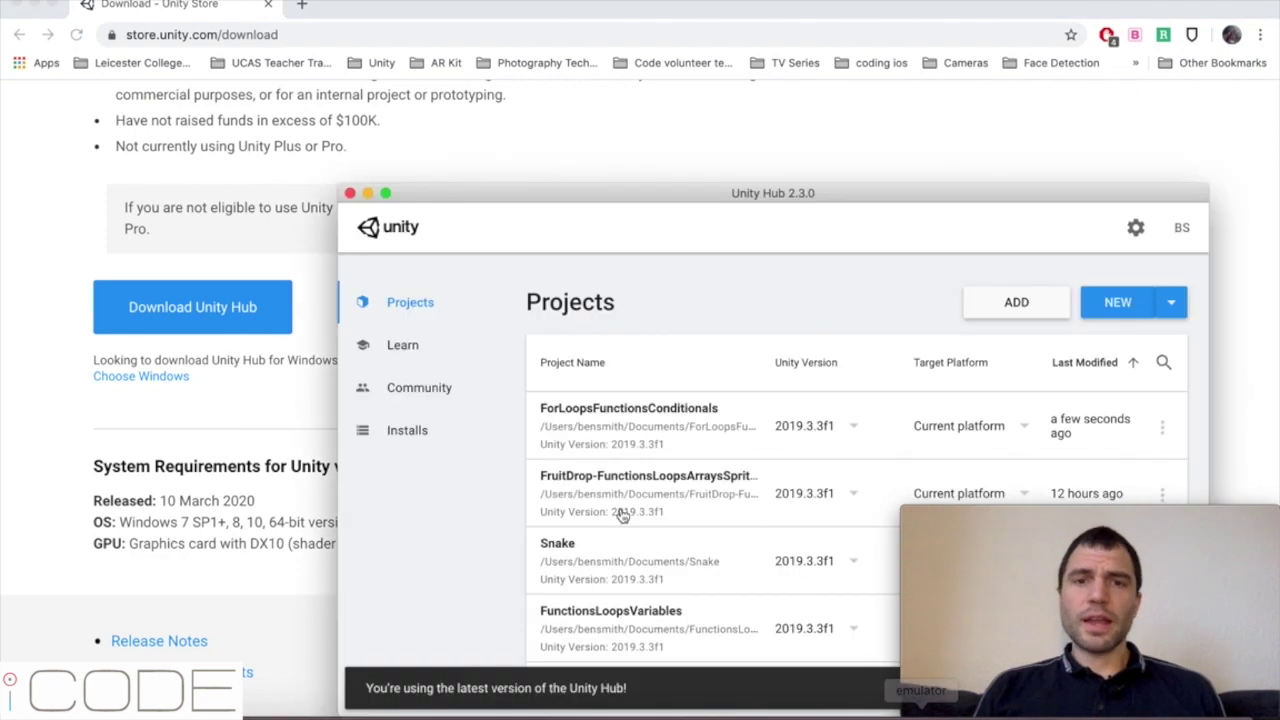
left_click_drag(484, 203, 213, 30)
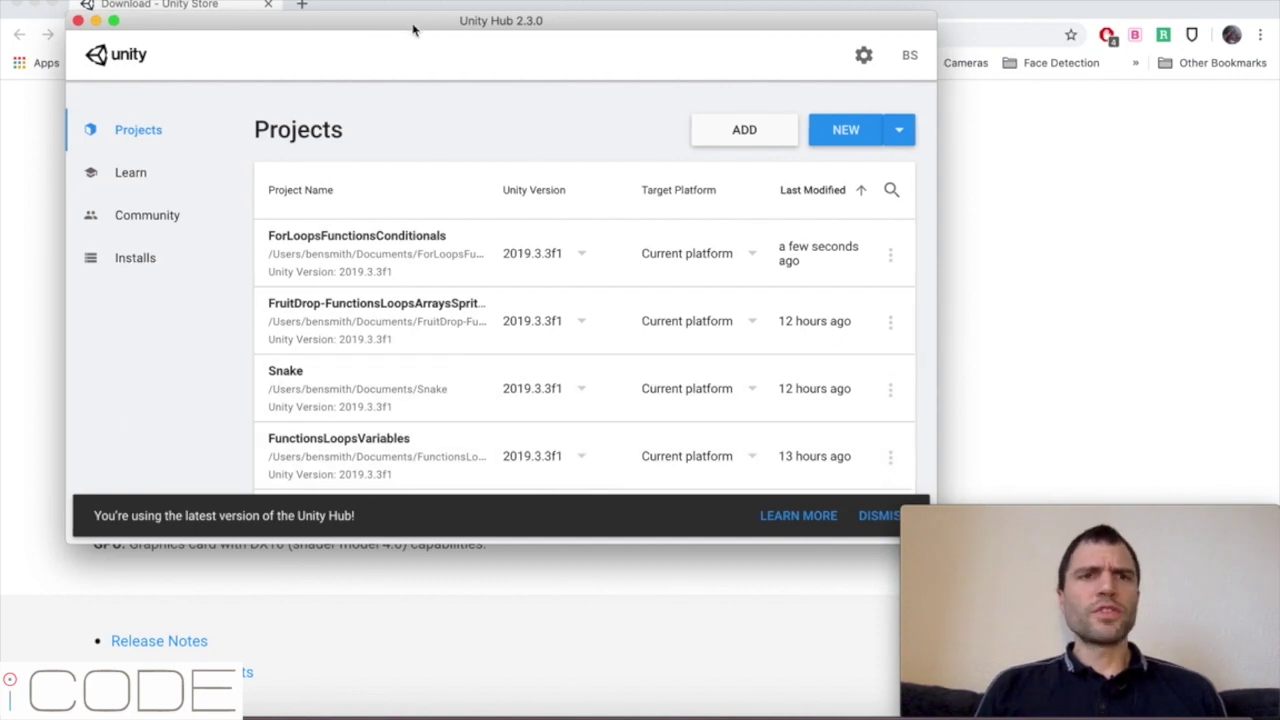
left_click_drag(428, 22, 398, 87)
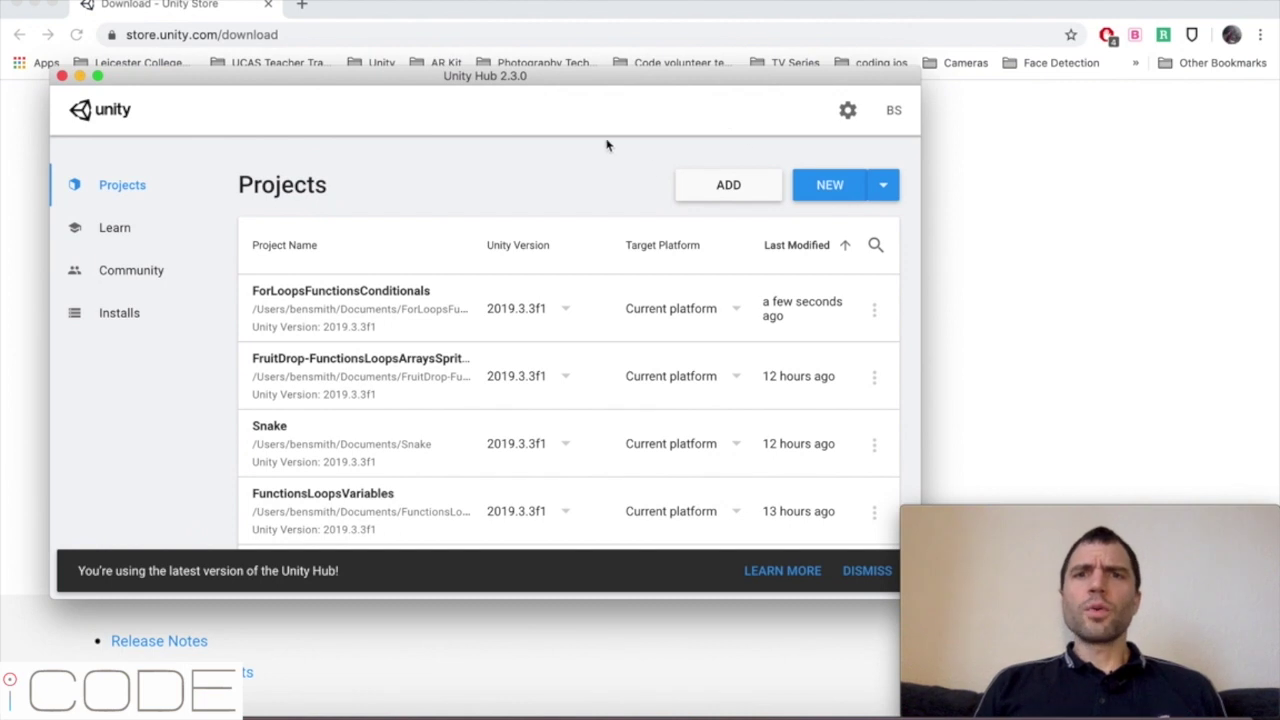
- Start a new project from the 2D template, name it Fruit Ninja, and create it
left_click(828, 190)
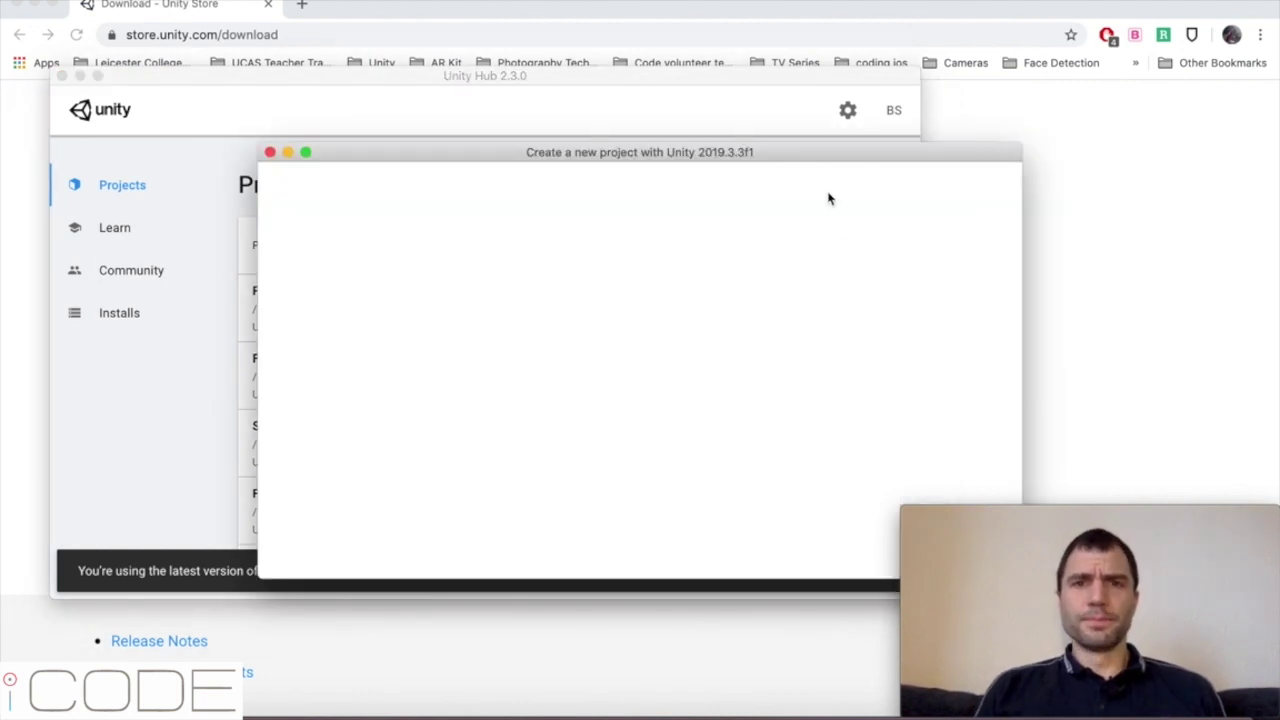
left_click_drag(765, 155, 606, 84)
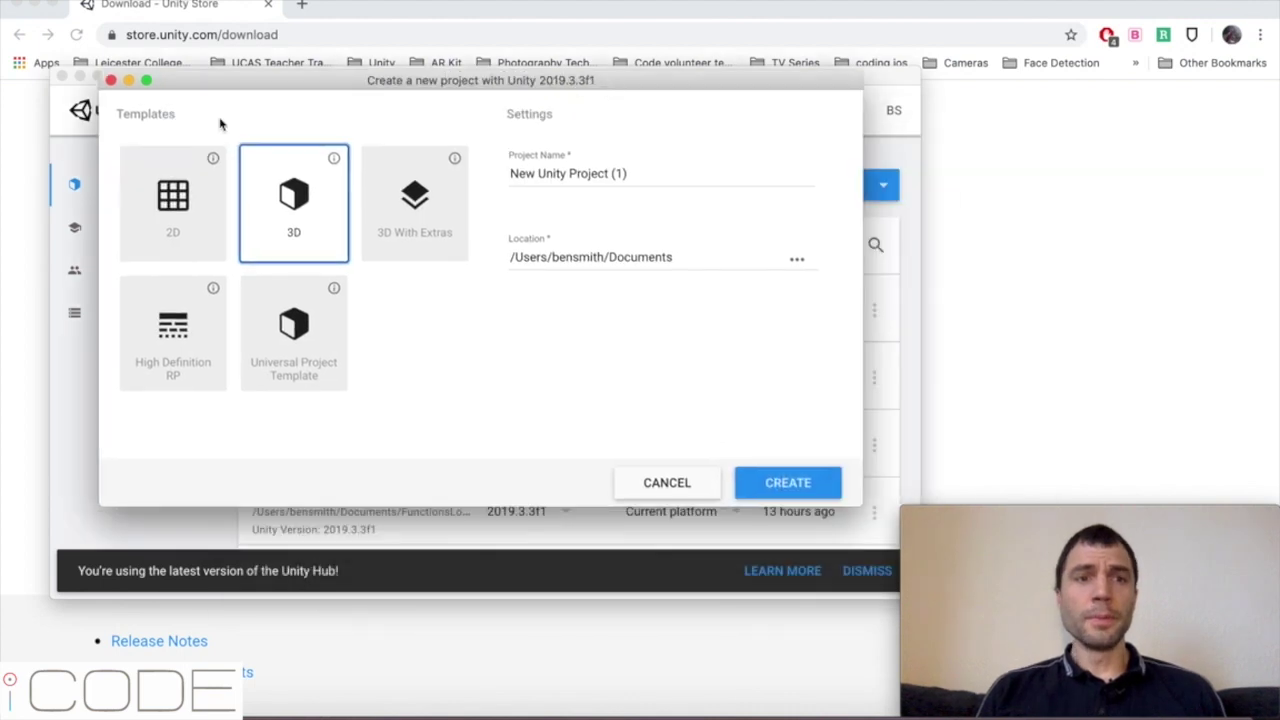
left_click(175, 198)
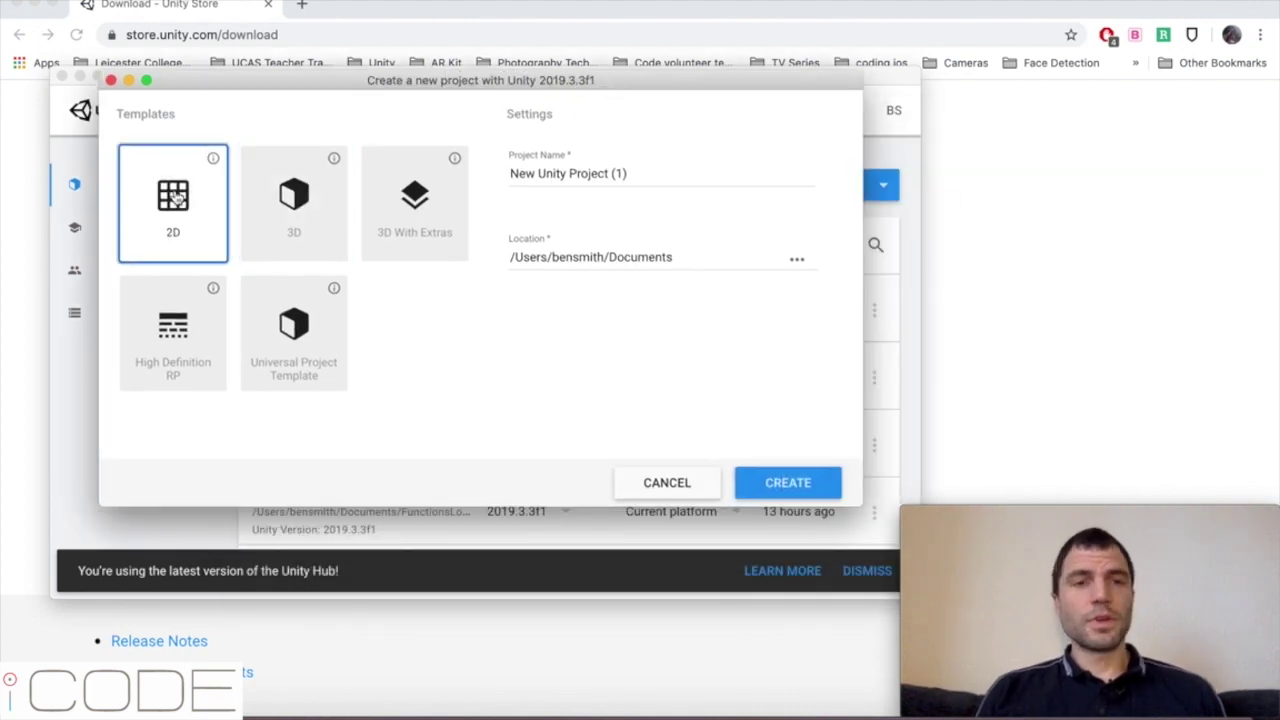
triple_click(586, 172)
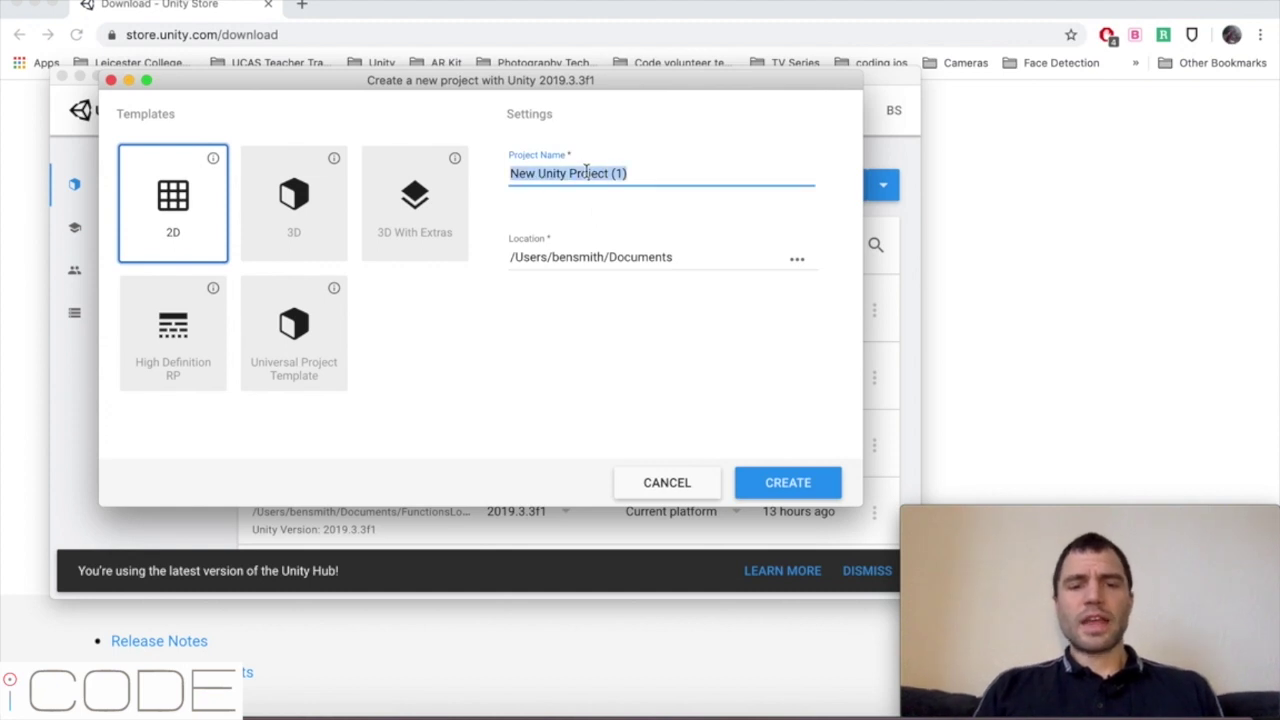
type("Fruit Ninja")
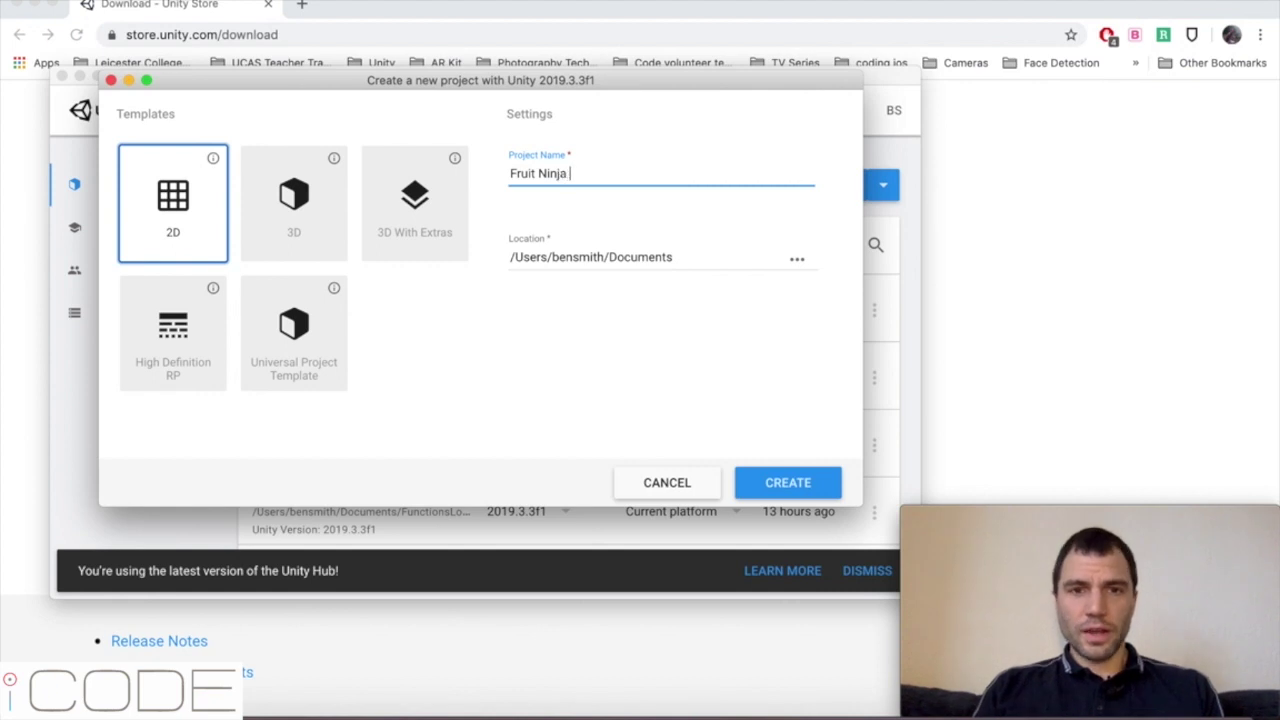
left_click(768, 483)
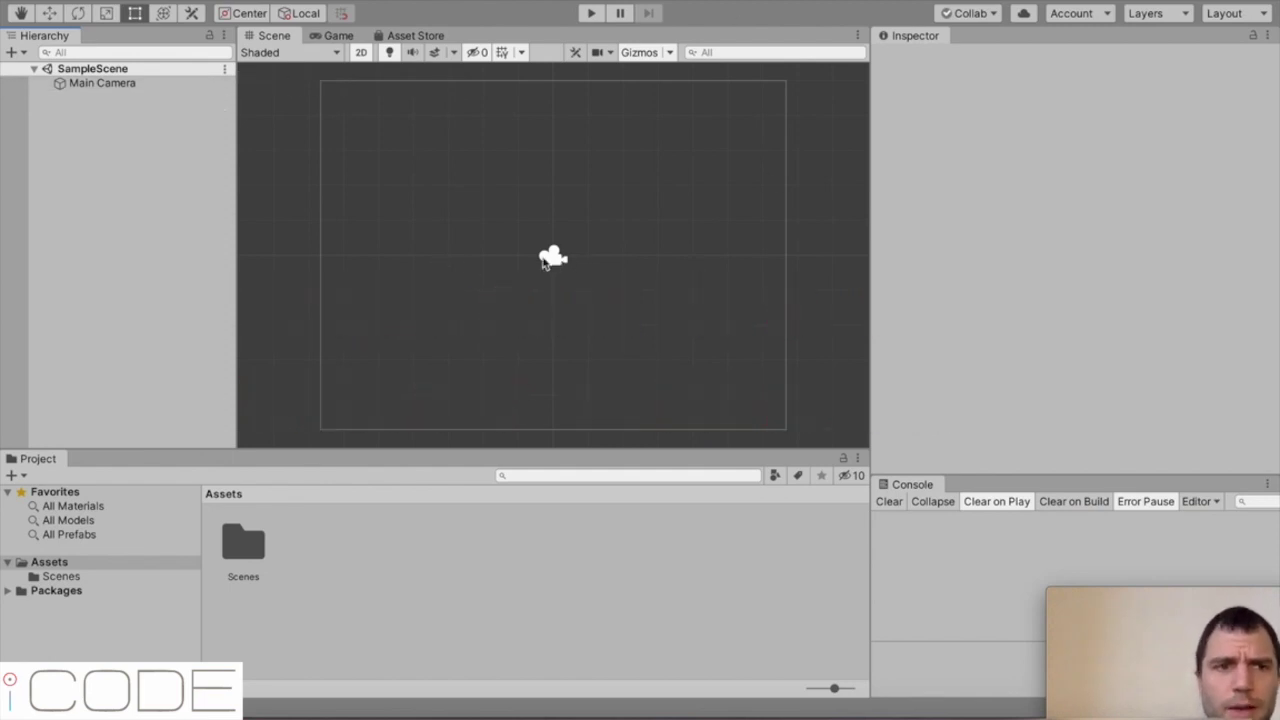
- Select the Main Camera, dismiss the password notification, and inspect its Position Z and Scale X values
left_click(101, 83)
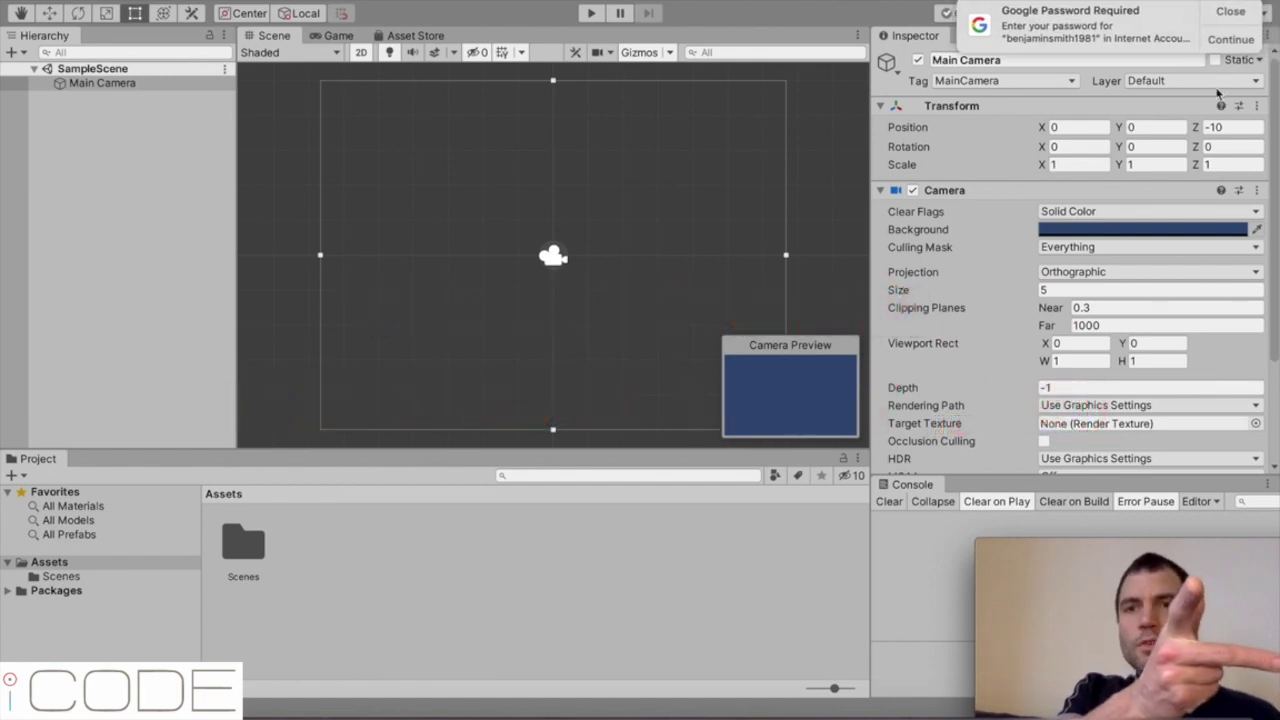
left_click(1230, 12)
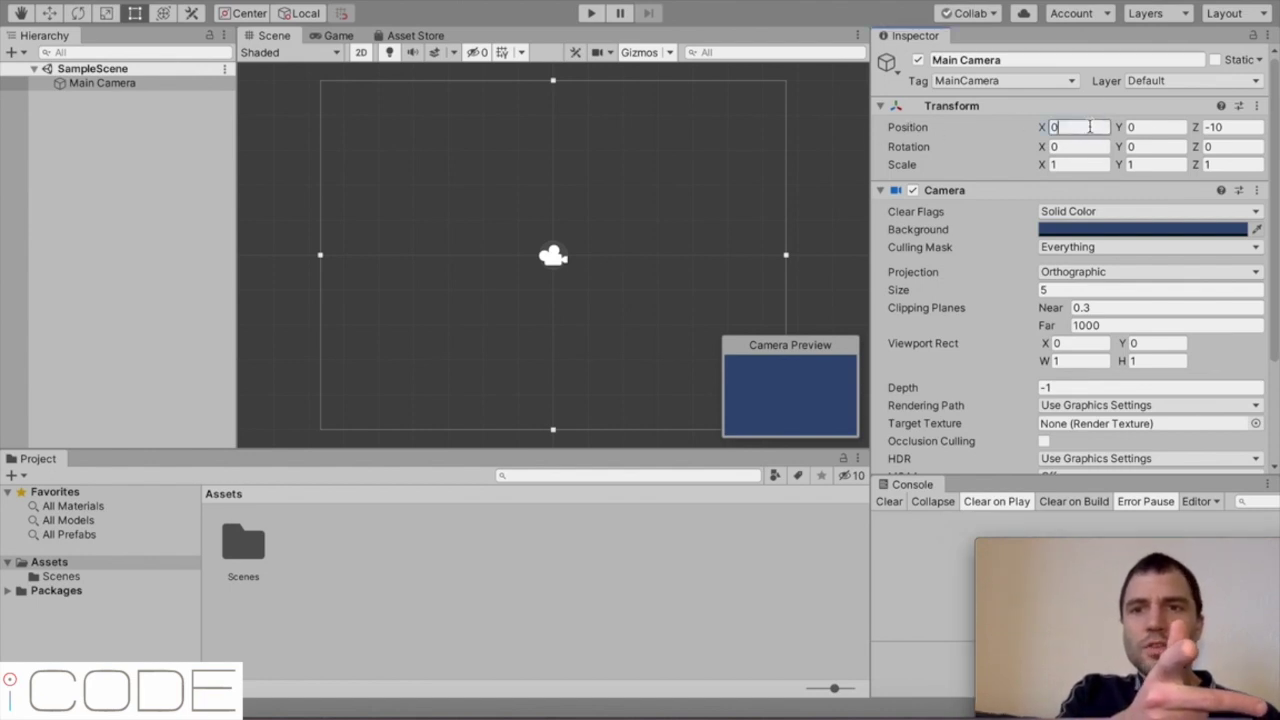
left_click(1221, 127)
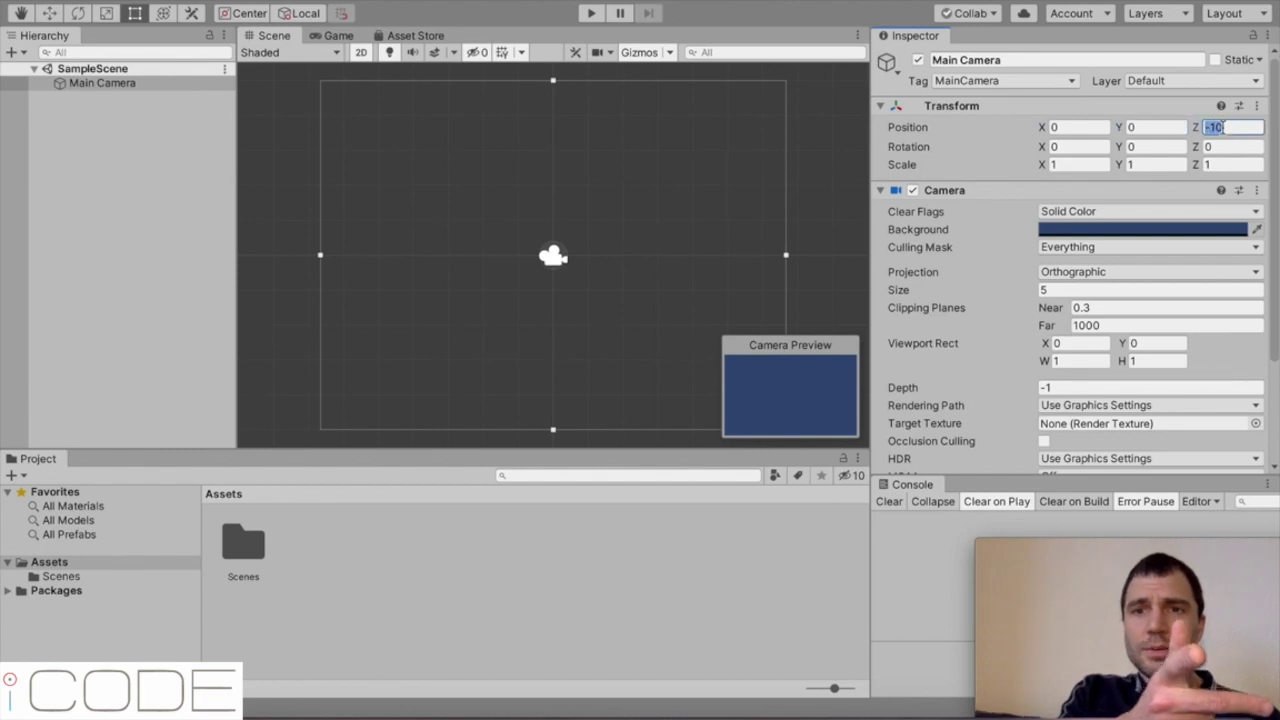
left_click(1055, 164)
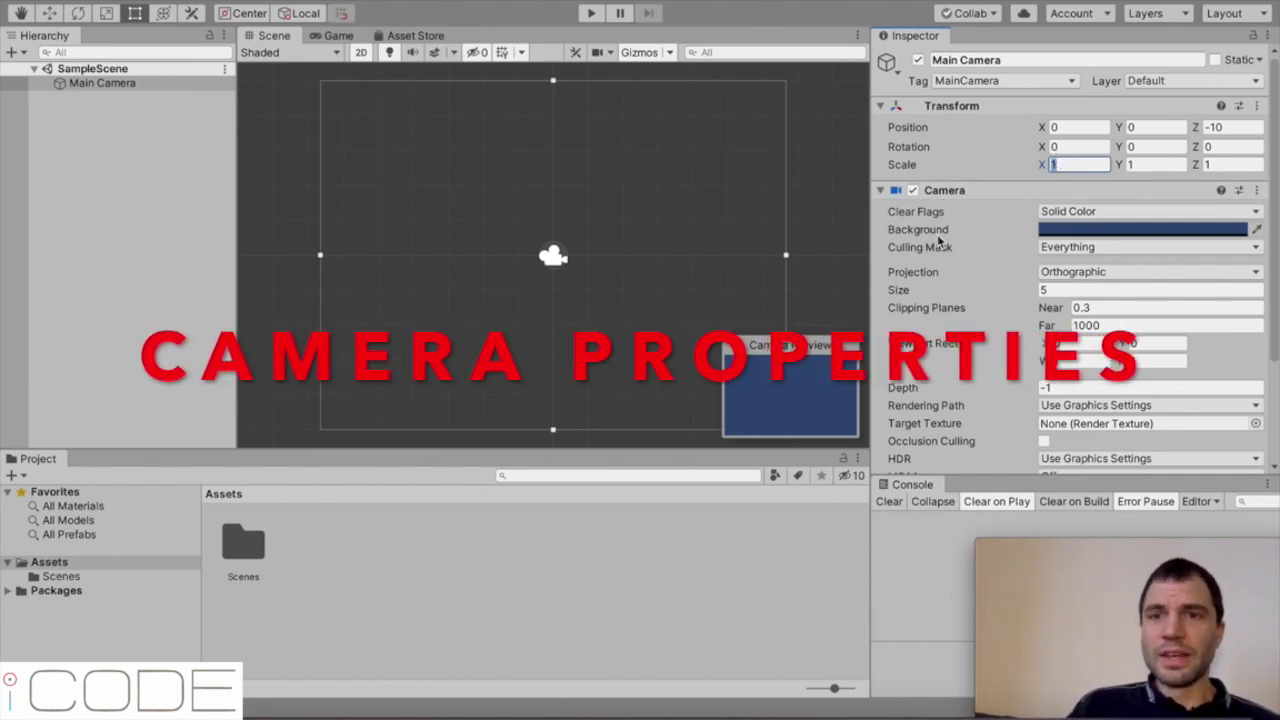
- Leave the camera's projection on Orthographic and turn off the Scene view's 2D mode
left_click(1071, 273)
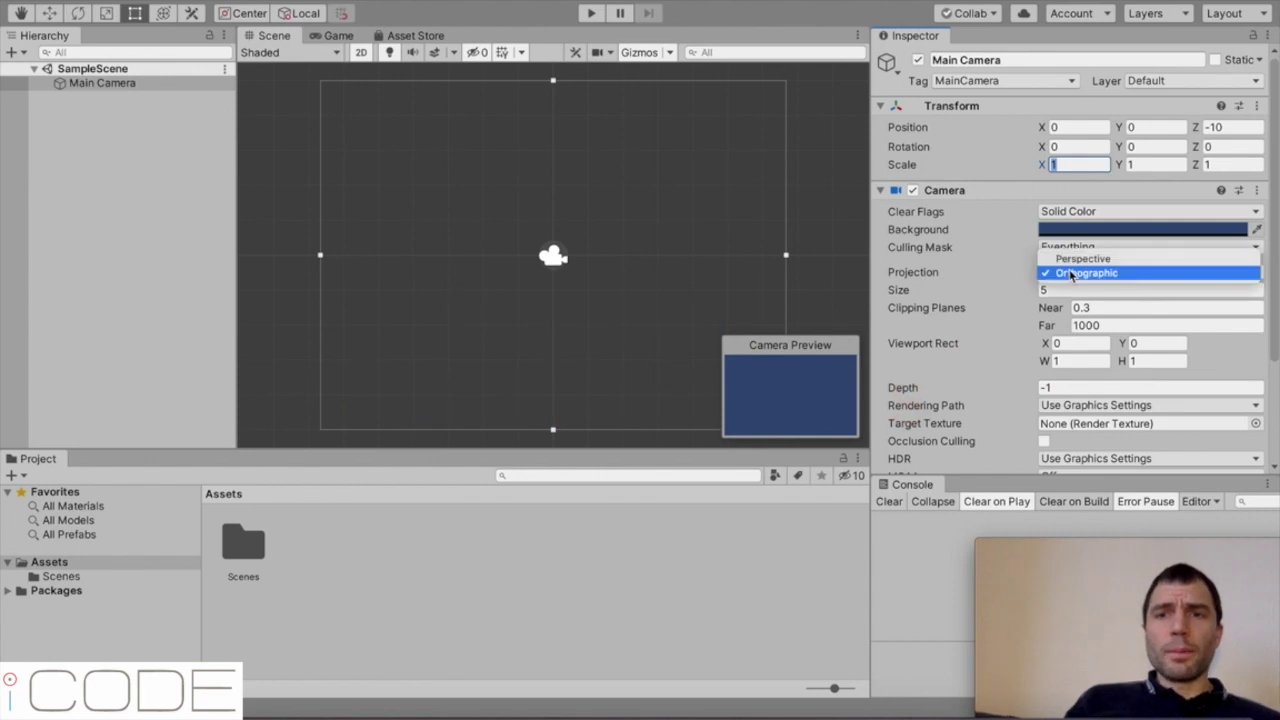
left_click(988, 277)
left_click(1063, 277)
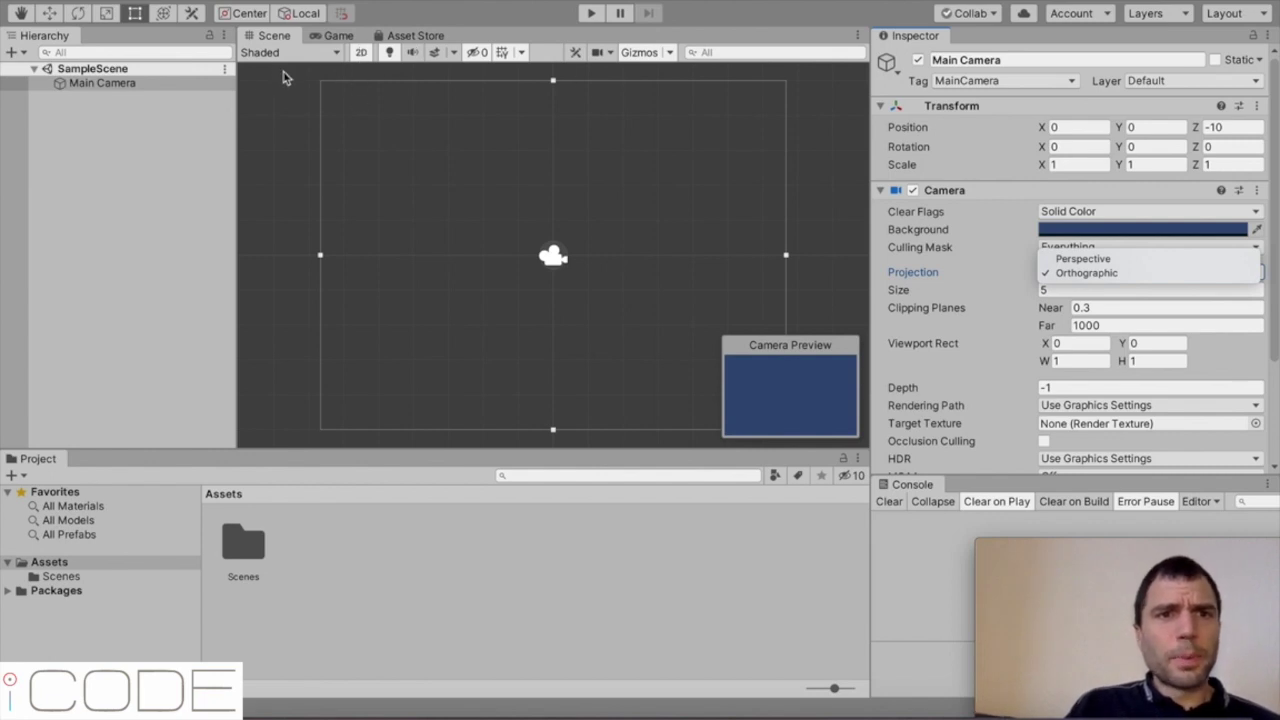
left_click(368, 60)
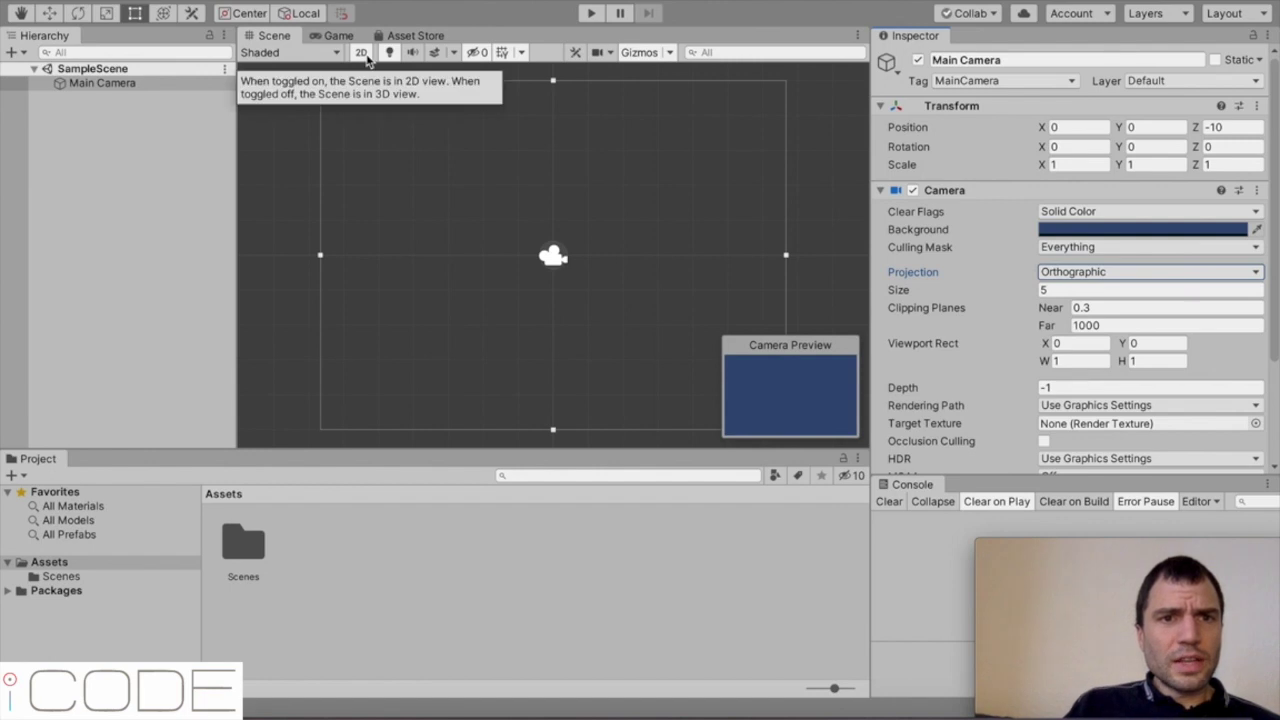
left_click(364, 52)
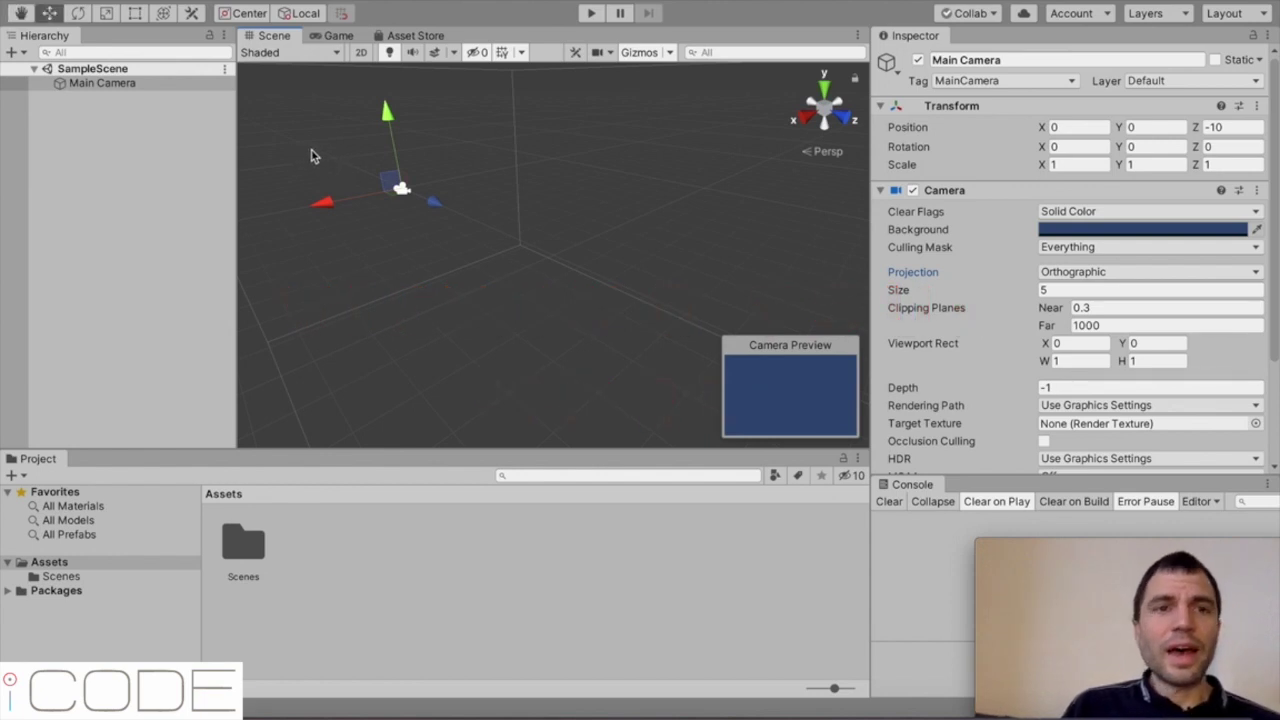
- Orbit and zoom the Scene view to see the Main Camera's view box from behind
key("alt")
mouse_move(316, 154)
left_mouse_down("alt")
mouse_move(312, 200)
mouse_move(421, 234)
mouse_move(655, 238)
mouse_move(727, 171)
mouse_move(777, 251)
mouse_move(511, 323)
mouse_move(297, 220)
mouse_move(297, 142)
left_mouse_up("alt")
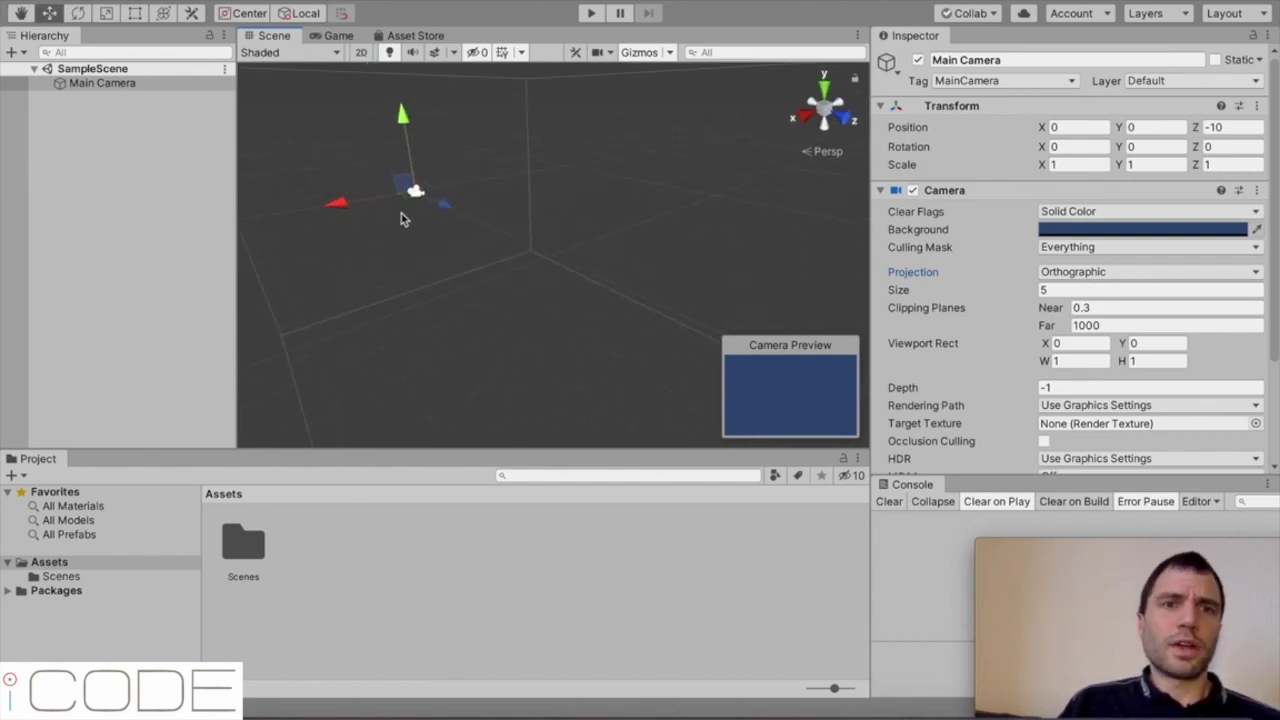
scroll(403, 217, "up", 2)
scroll(403, 217, "down", 4)
scroll(401, 218, "down", 3)
scroll(401, 218, "down", 2)
scroll(401, 218, "down", 2)
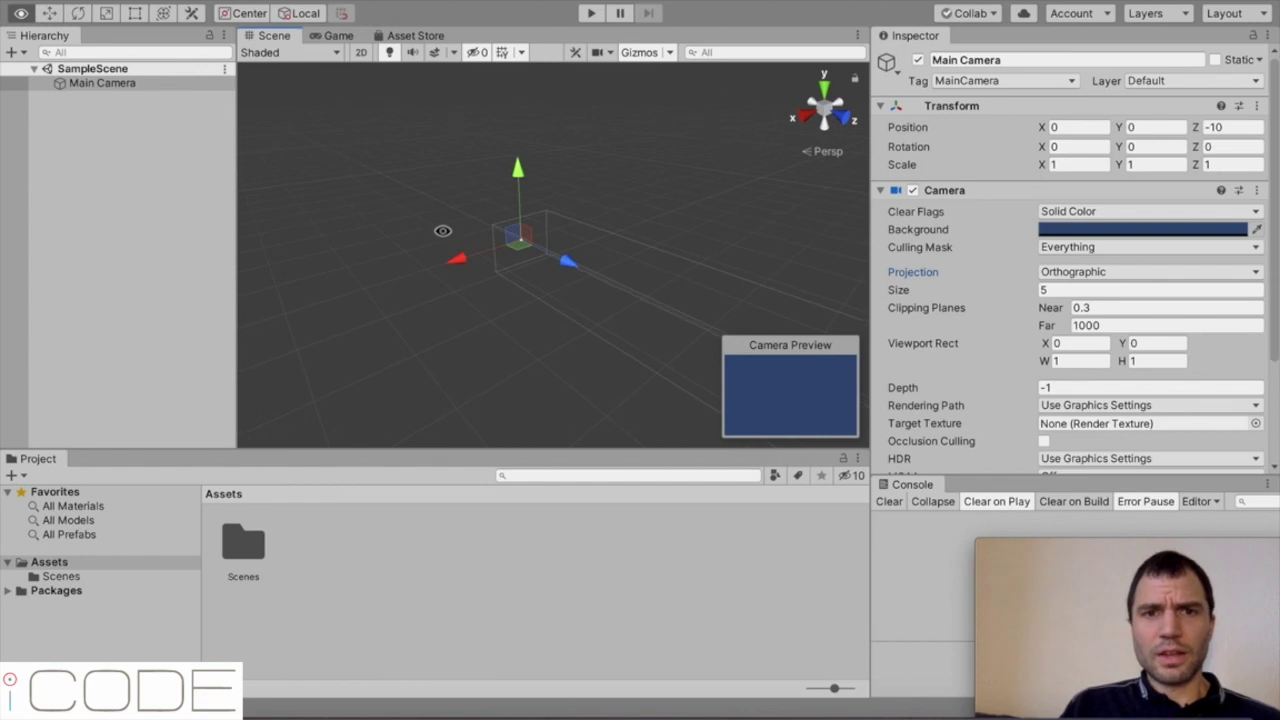
left_click_drag(461, 240, 610, 321, "alt")
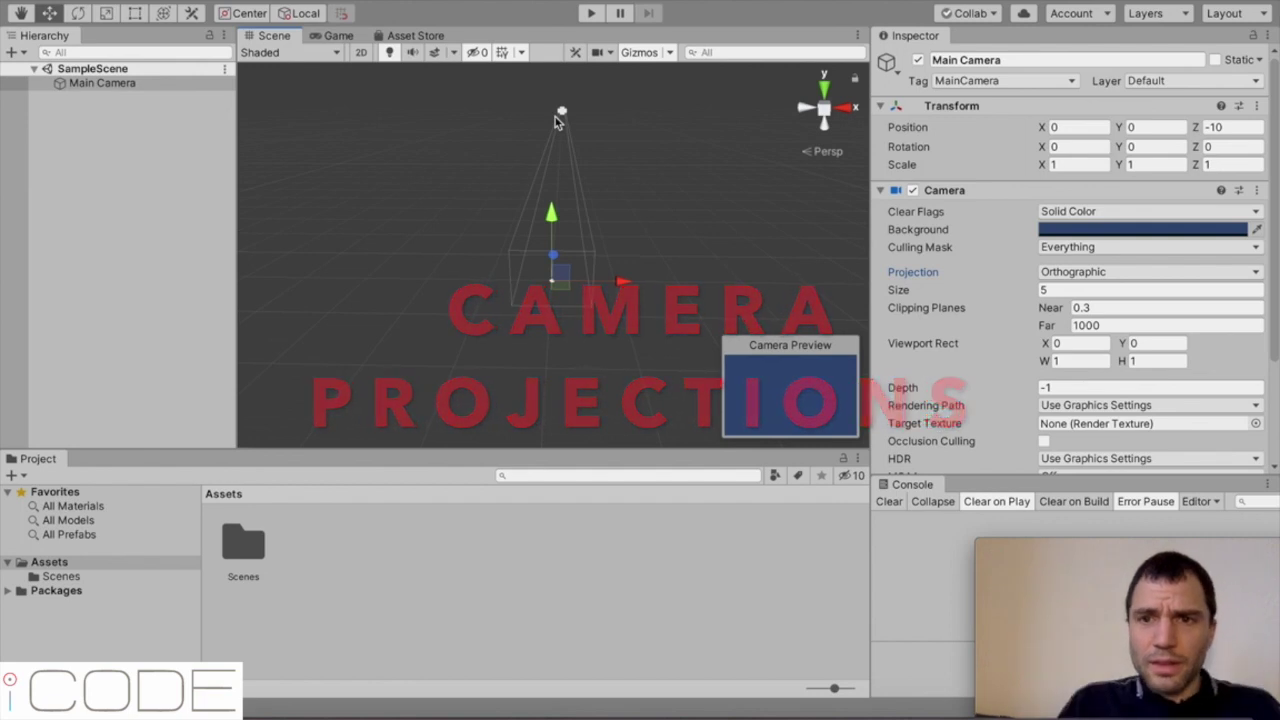
left_click(1128, 271)
left_click(1107, 264)
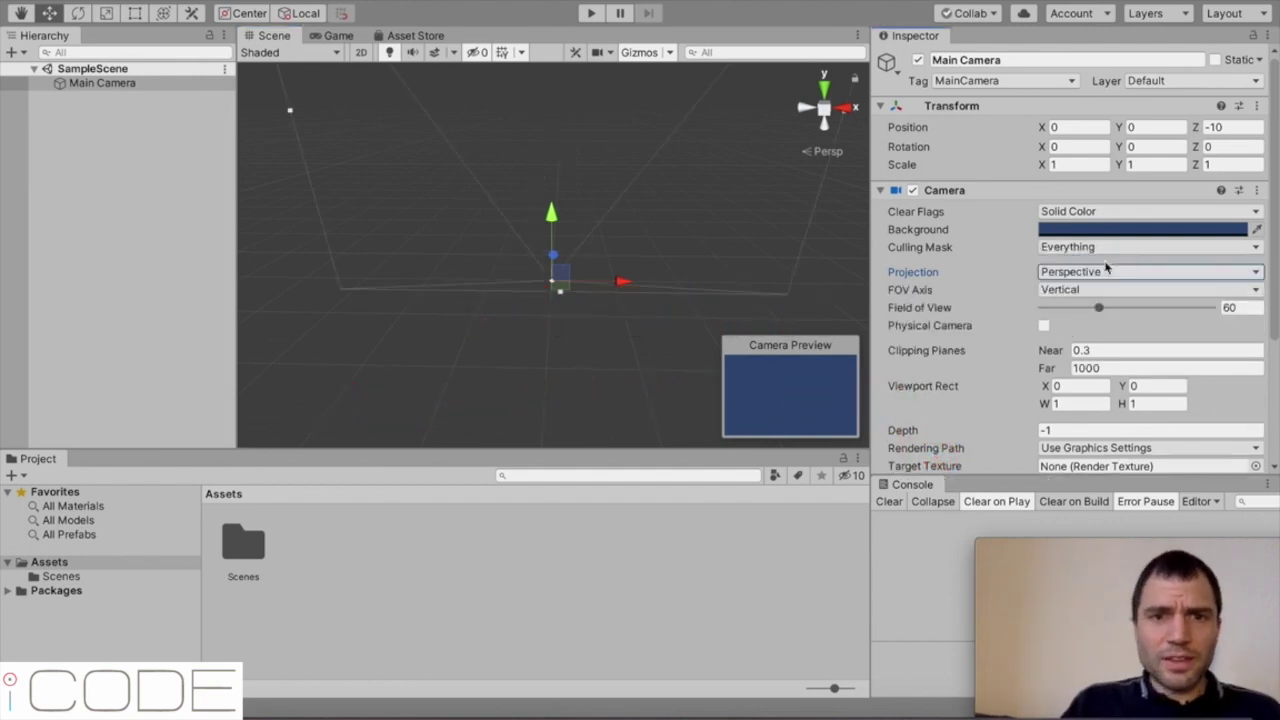
left_click_drag(543, 266, 544, 300, "alt")
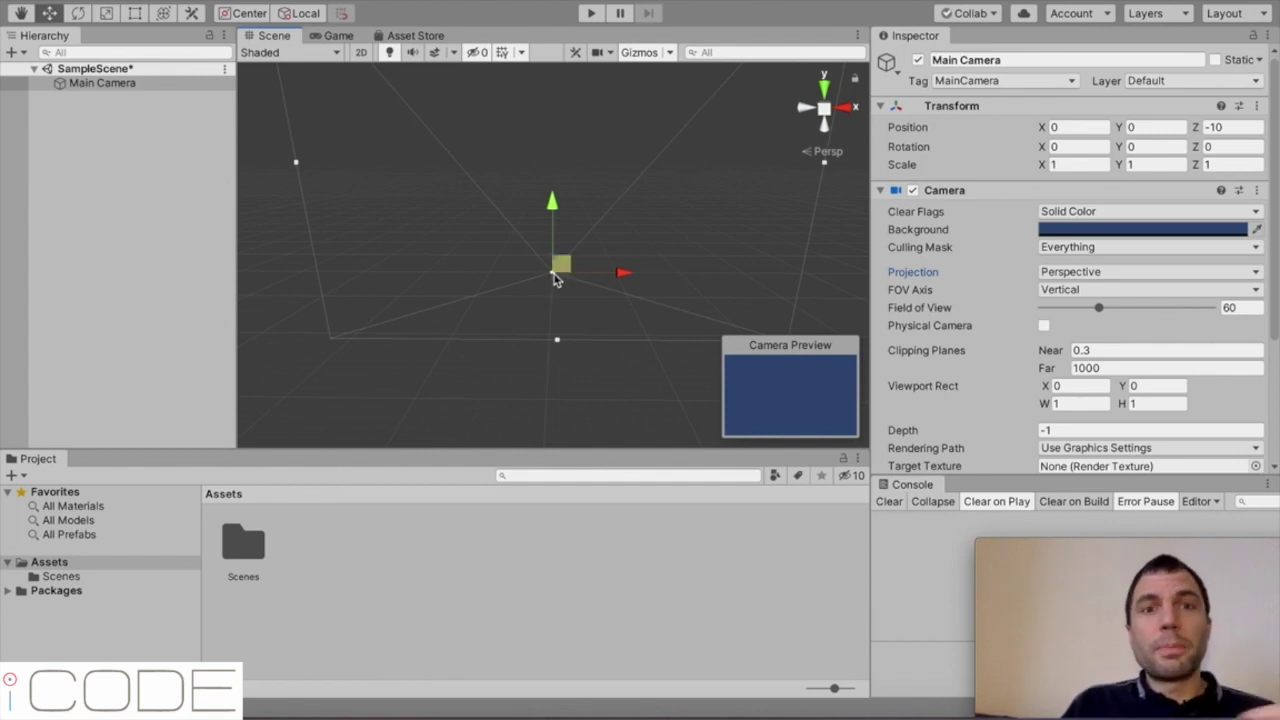
left_click(1077, 270)
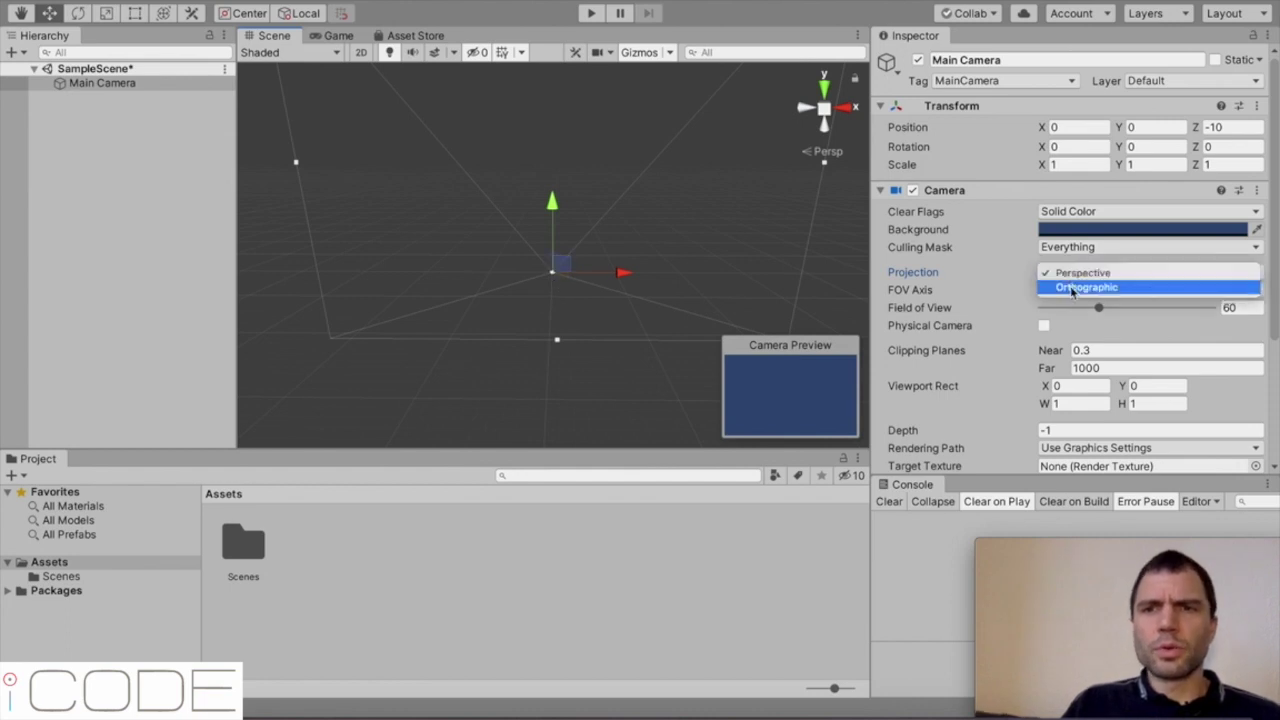
left_click(1070, 288)
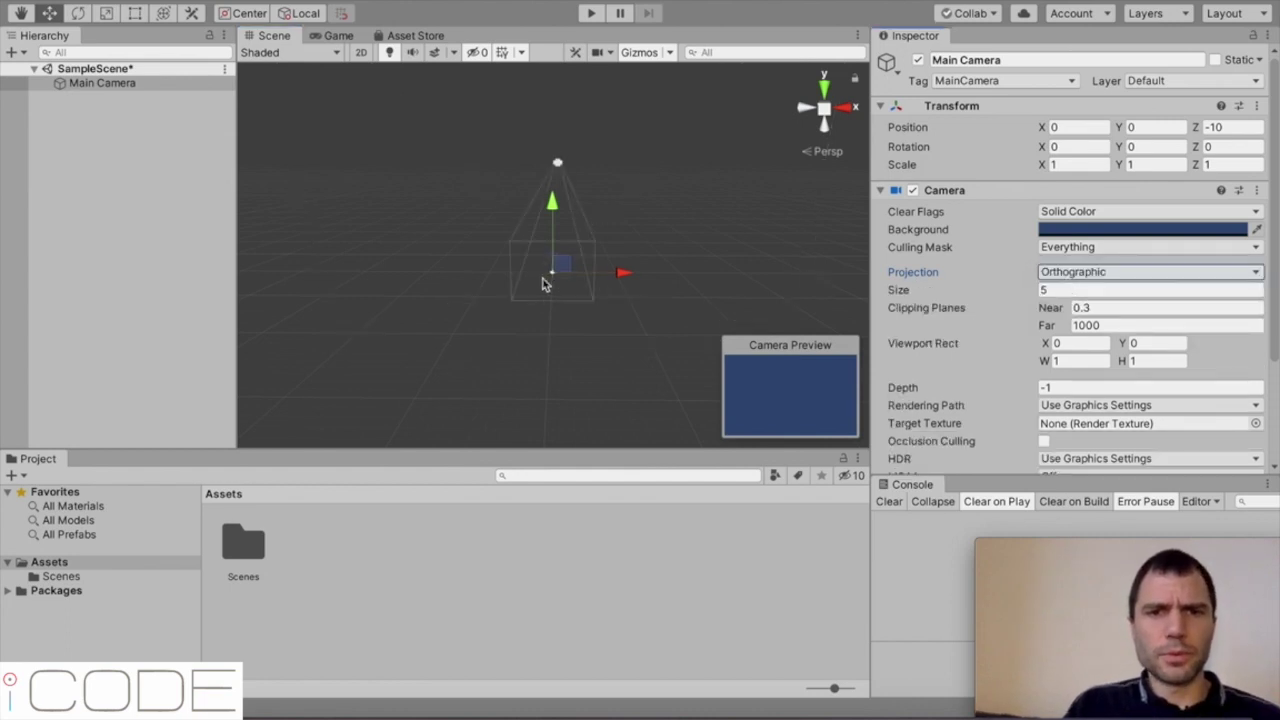
scroll(549, 266, "up", 5)
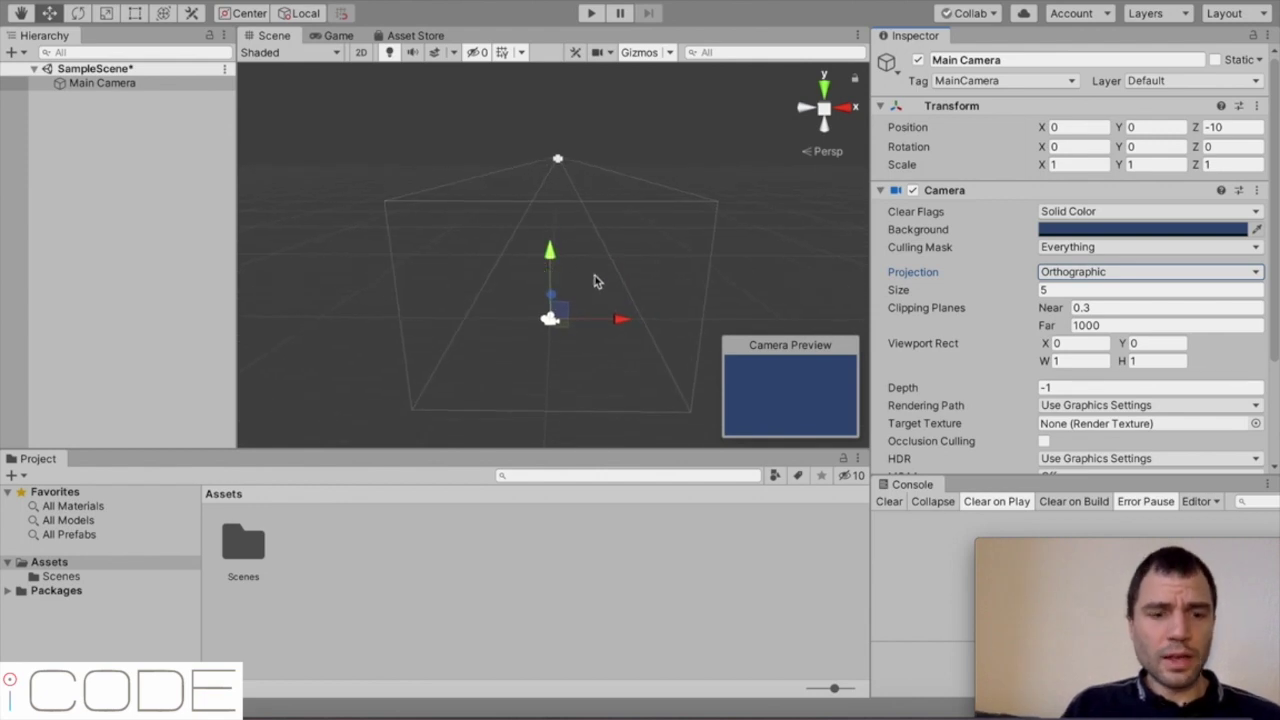
- Drag the Main Camera along its Z, Y and X handles to position -1.45, 0.45, -7.48
left_click_drag(591, 280, 477, 293, "alt")
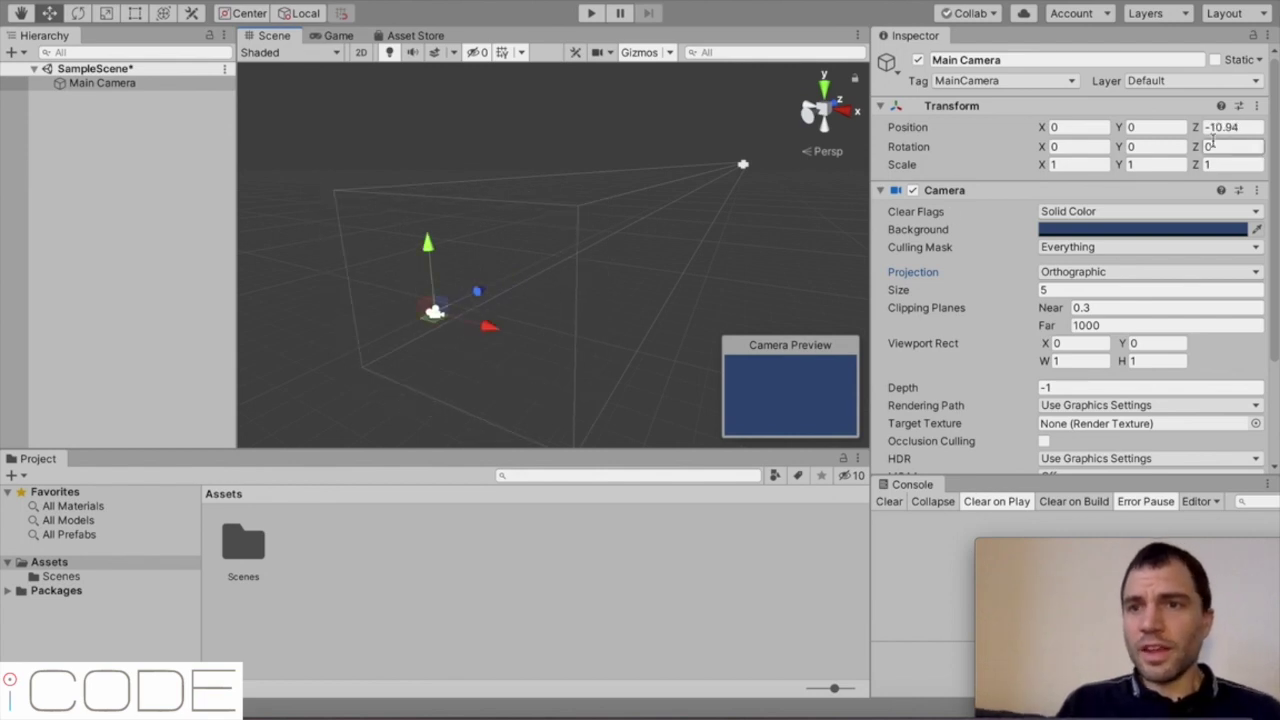
left_click(1225, 127)
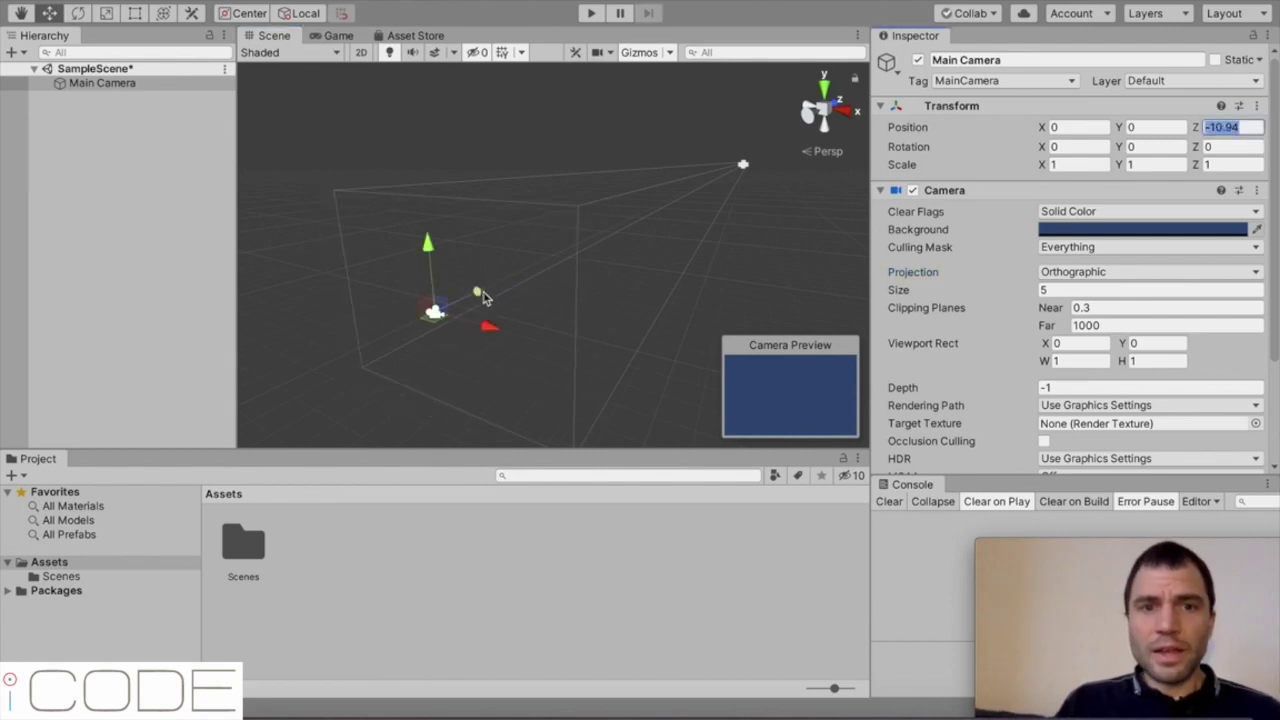
left_click_drag(478, 298, 481, 216)
left_click(1140, 127)
left_click_drag(543, 290, 517, 325)
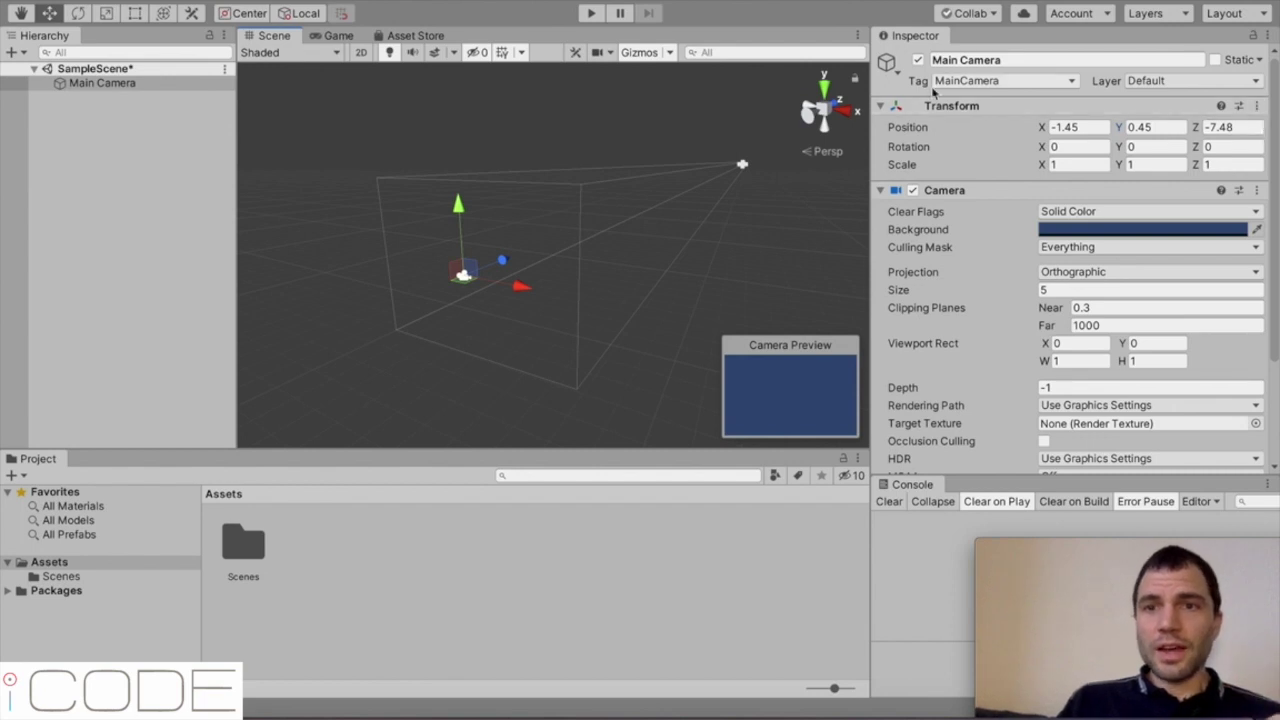
- Reset the Main Camera's Transform component, returning its position to 0, 0, 0
left_click(136, 86)
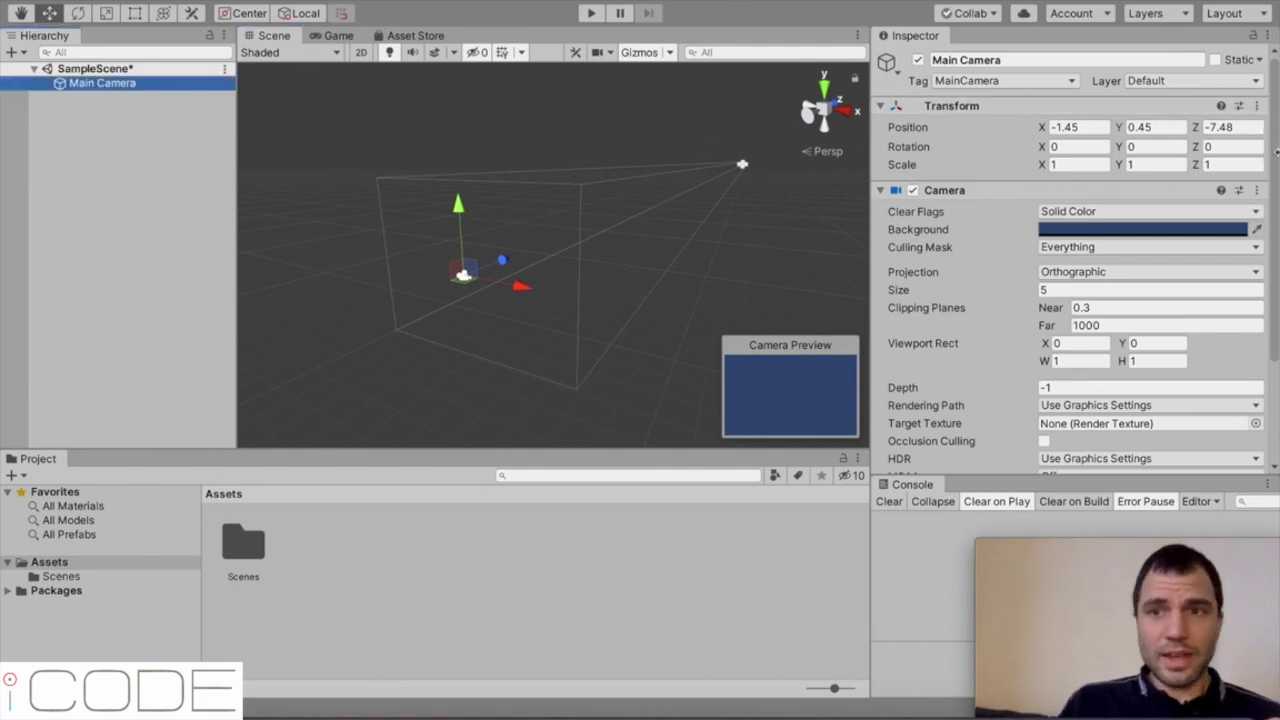
left_click(1258, 107)
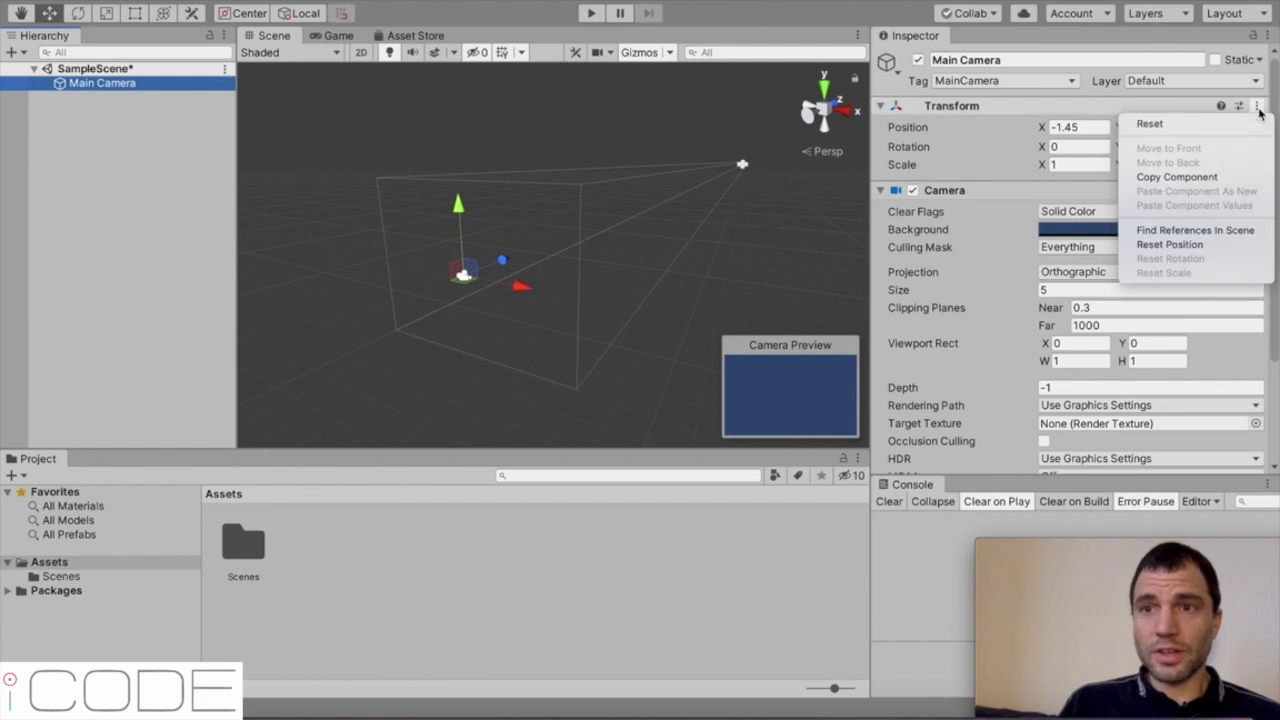
left_click(1187, 124)
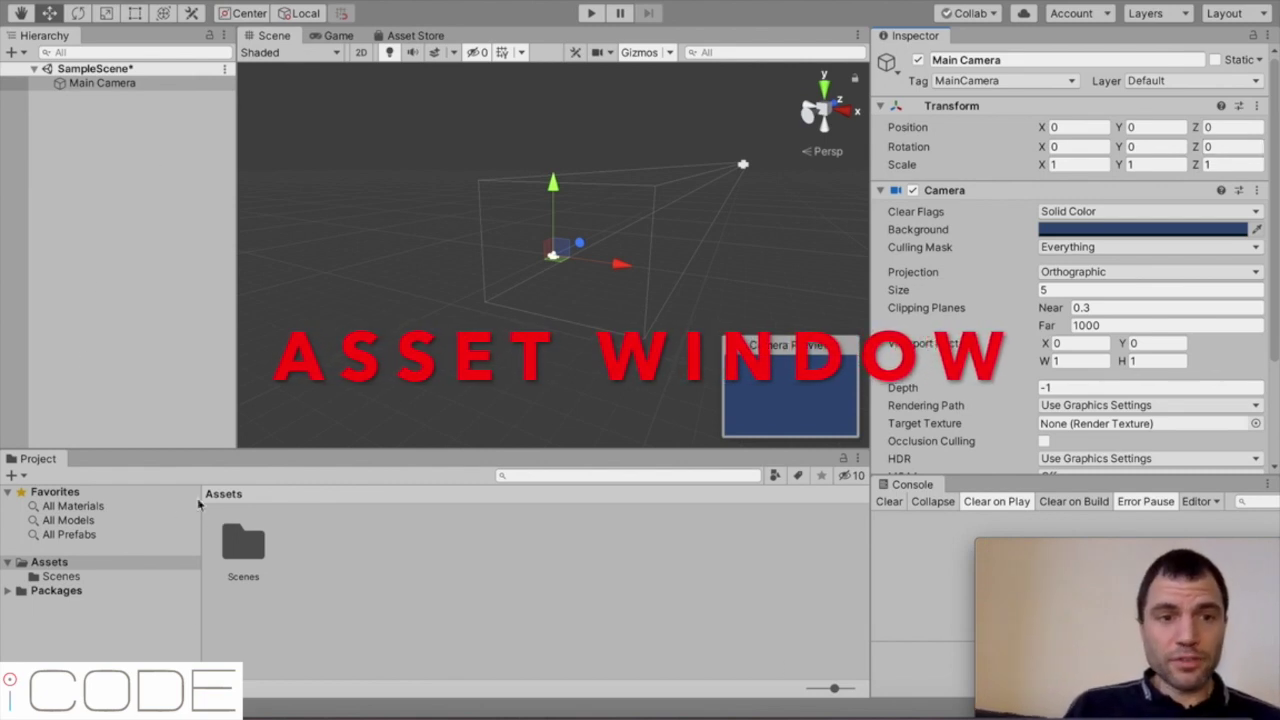
- Clear the selection by clicking an empty area of the Hierarchy
left_click(297, 550)
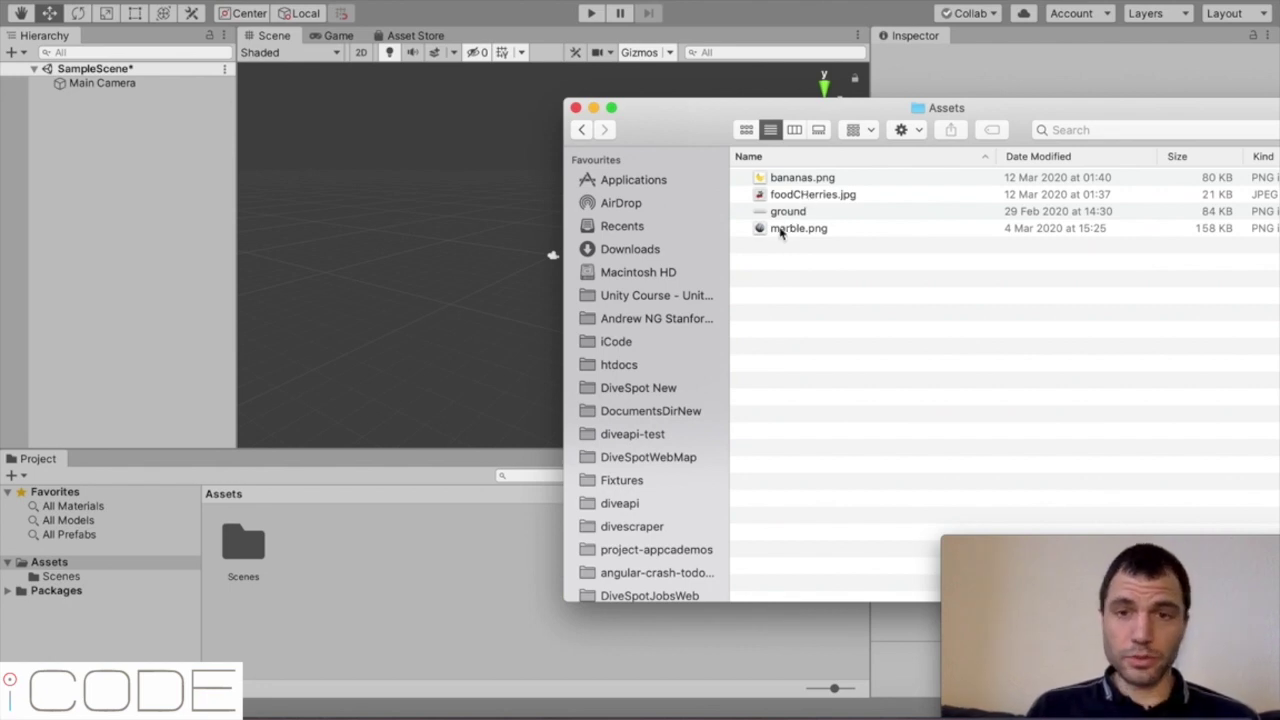
- Drag bananas, foodCHerries, ground and marble from Finder into the Project's Assets panel
left_click(781, 230)
left_click(776, 179, "shift")
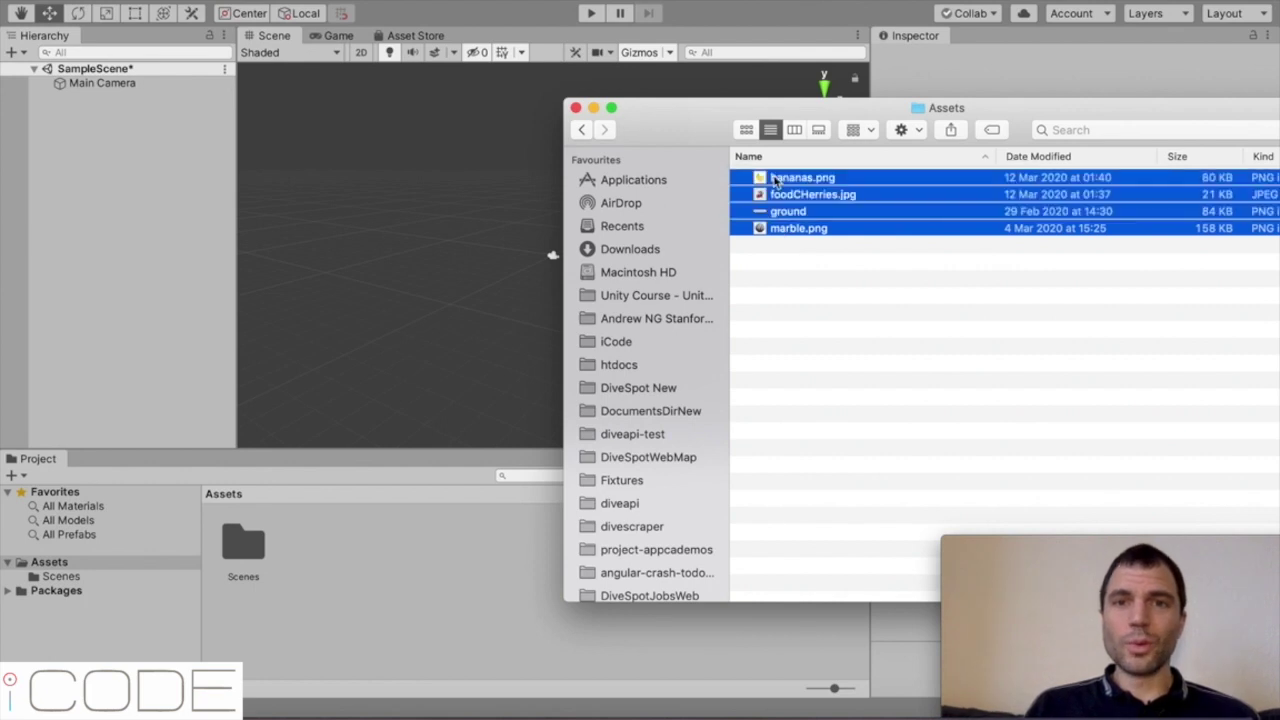
left_click_drag(757, 190, 343, 561)
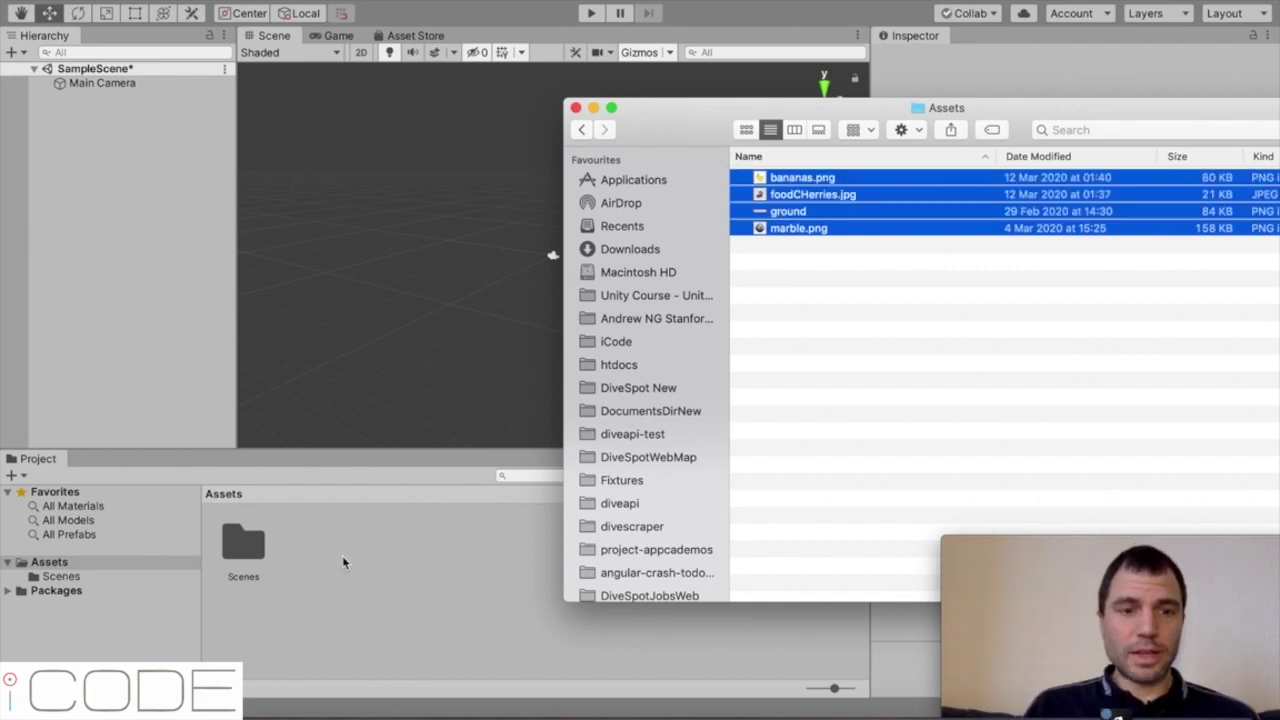
left_click(334, 631)
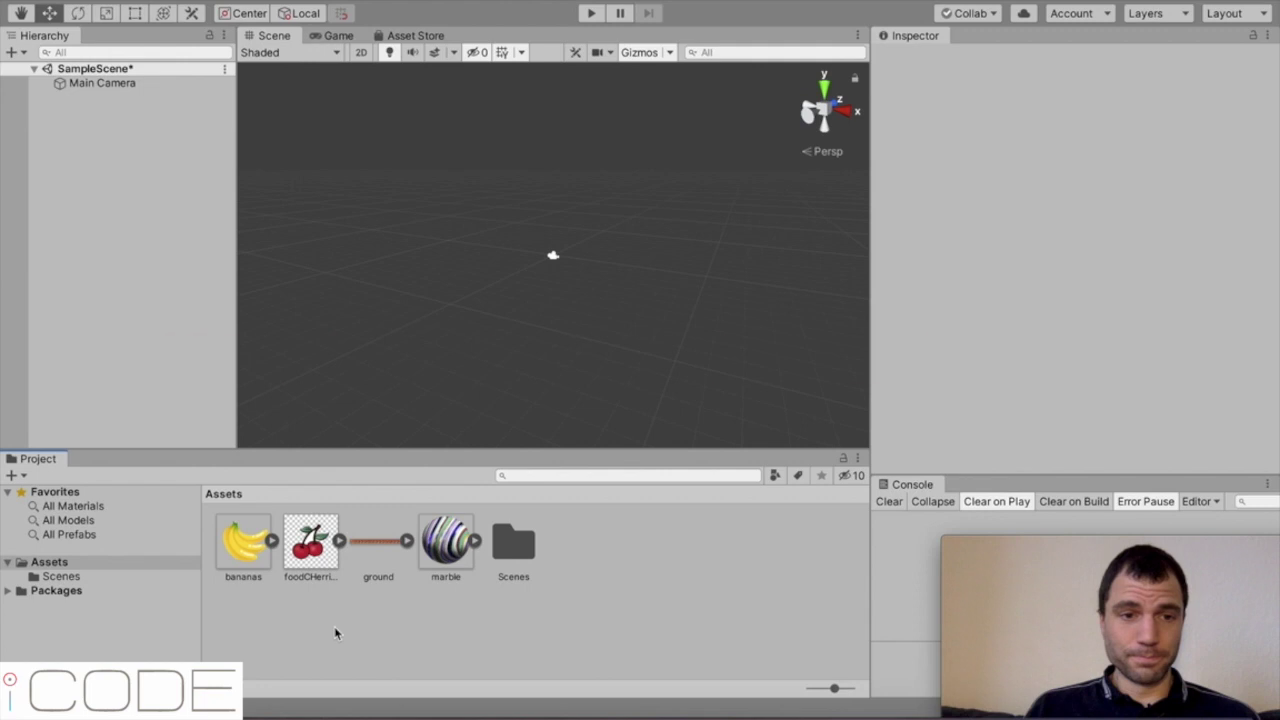
- Create a new folder in Assets named Sprites
right_click(334, 632)
mouse_move(368, 284)
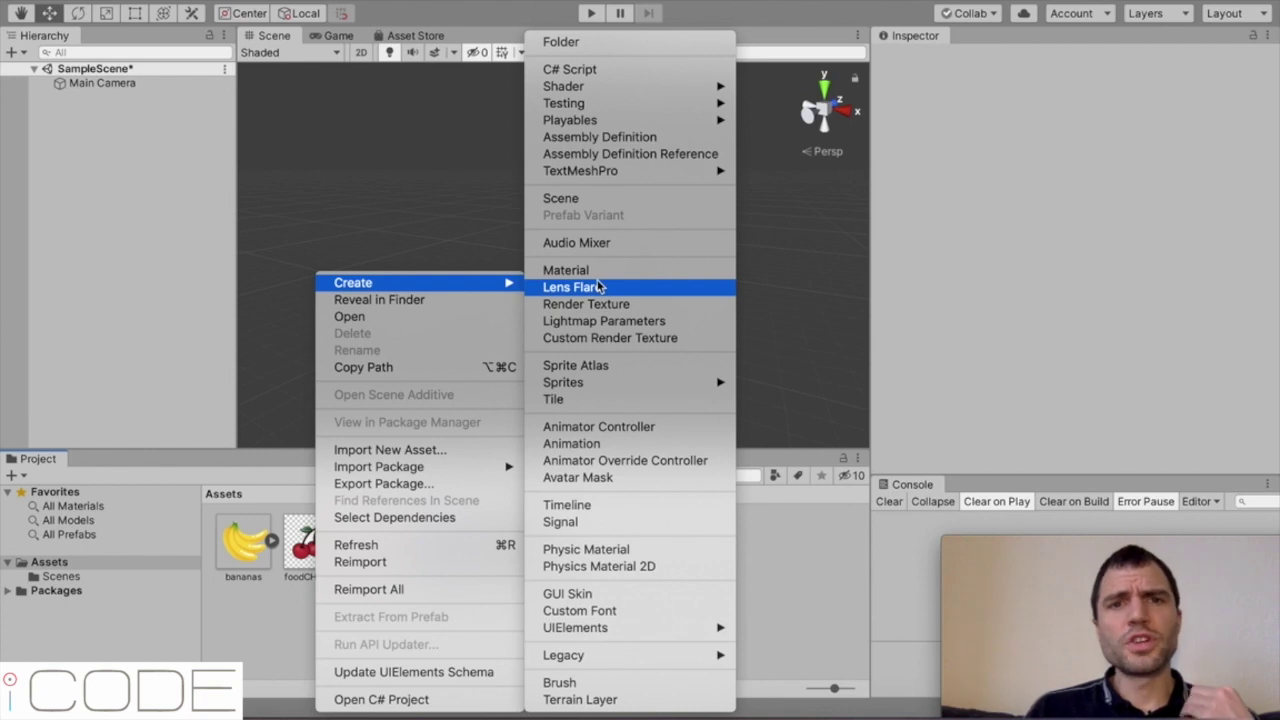
left_click(565, 42)
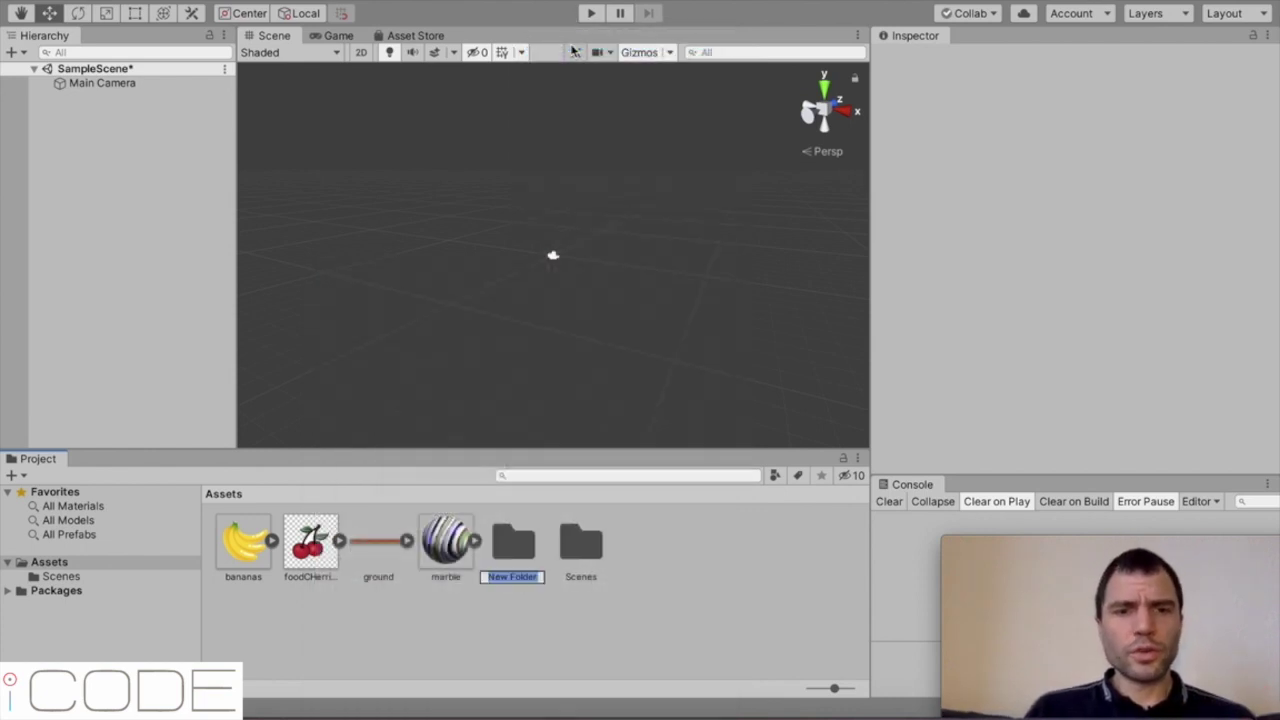
type("Sp")
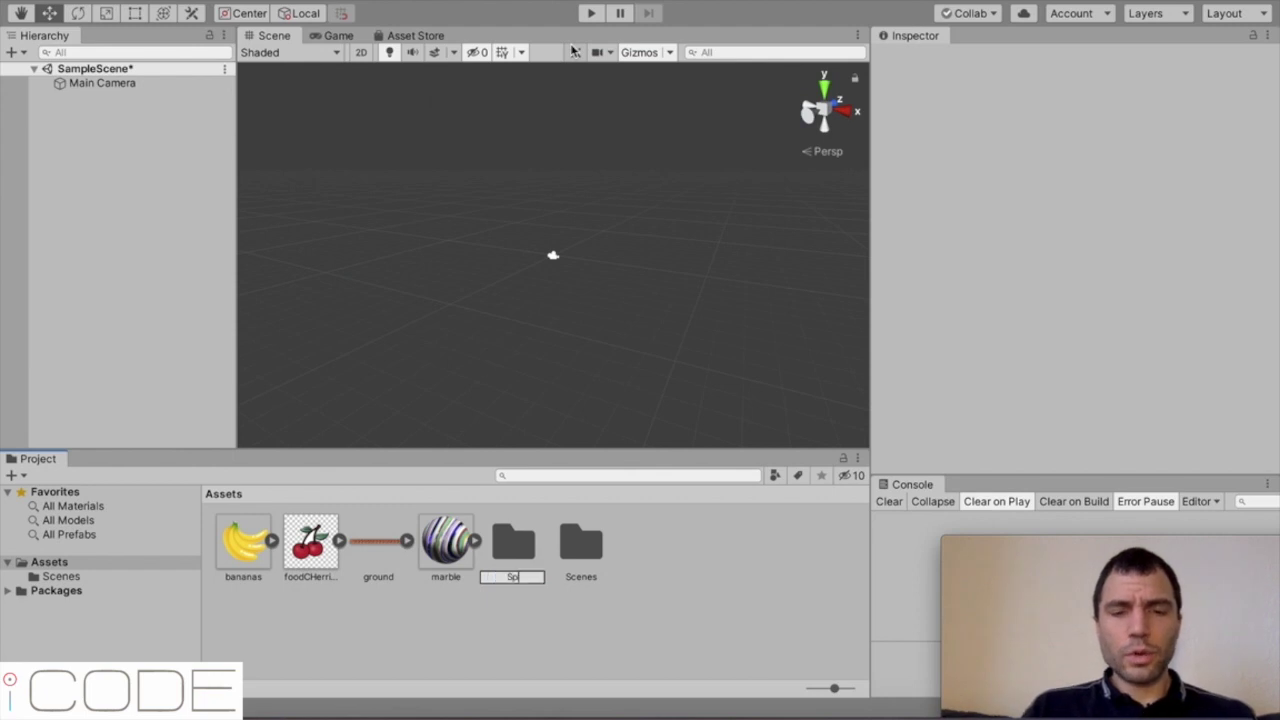
type("rites")
key("Return")
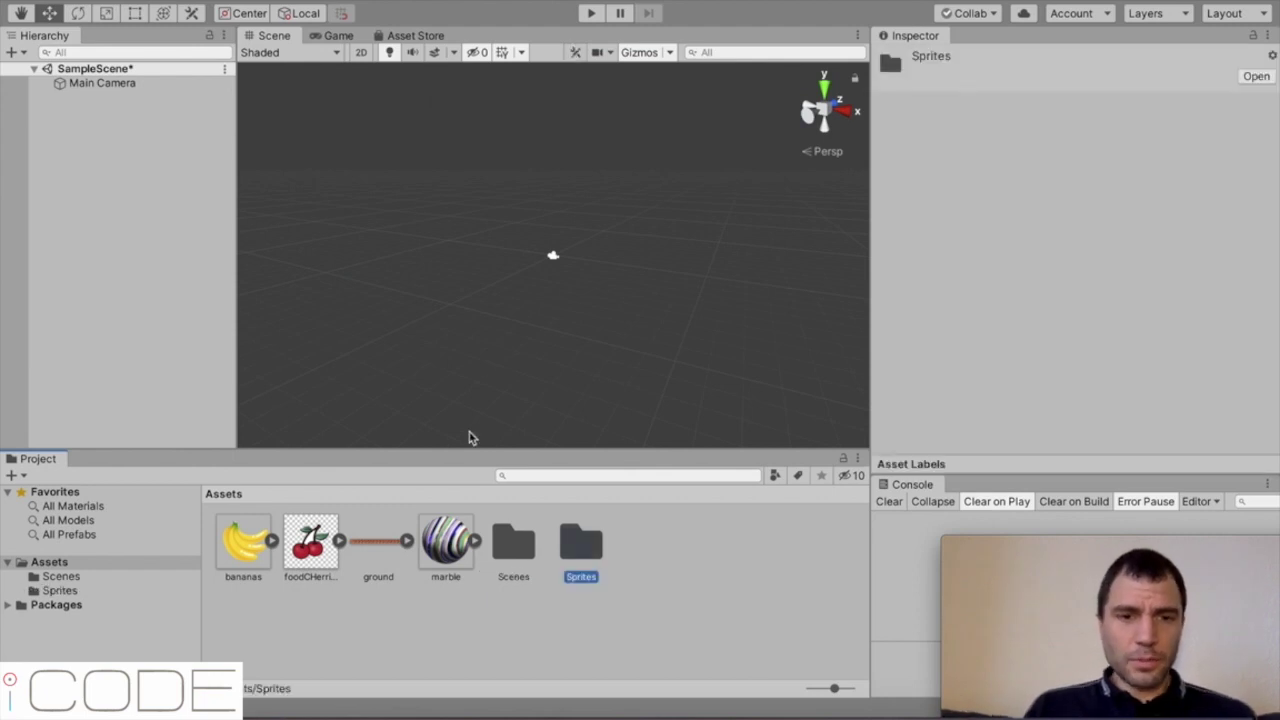
- Move the bananas, foodCHerries, ground and marble images into Sprites and open the folder
left_click(439, 604)
left_click(243, 545)
left_click(448, 545, "shift")
left_click_drag(448, 545, 581, 545)
double_click(310, 545)
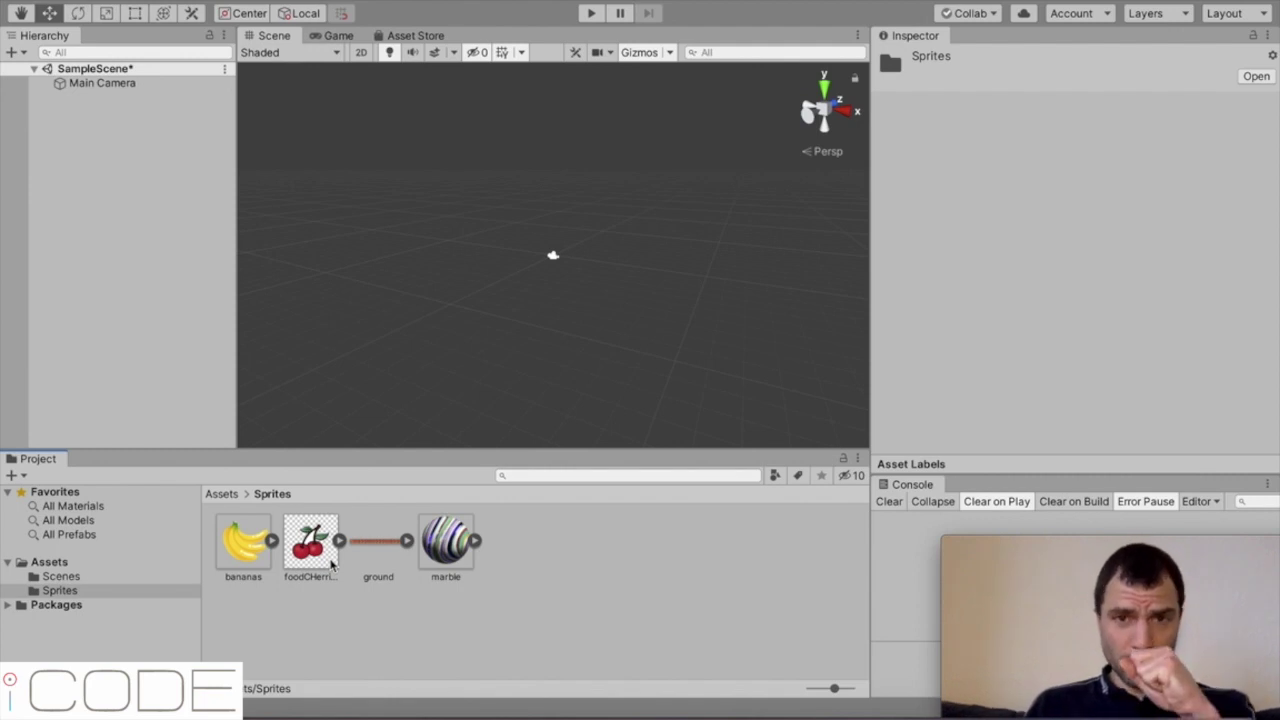
- Keep the ground image's Texture Type as Sprite (2D and UI) and drag it into the scene
left_click(378, 545)
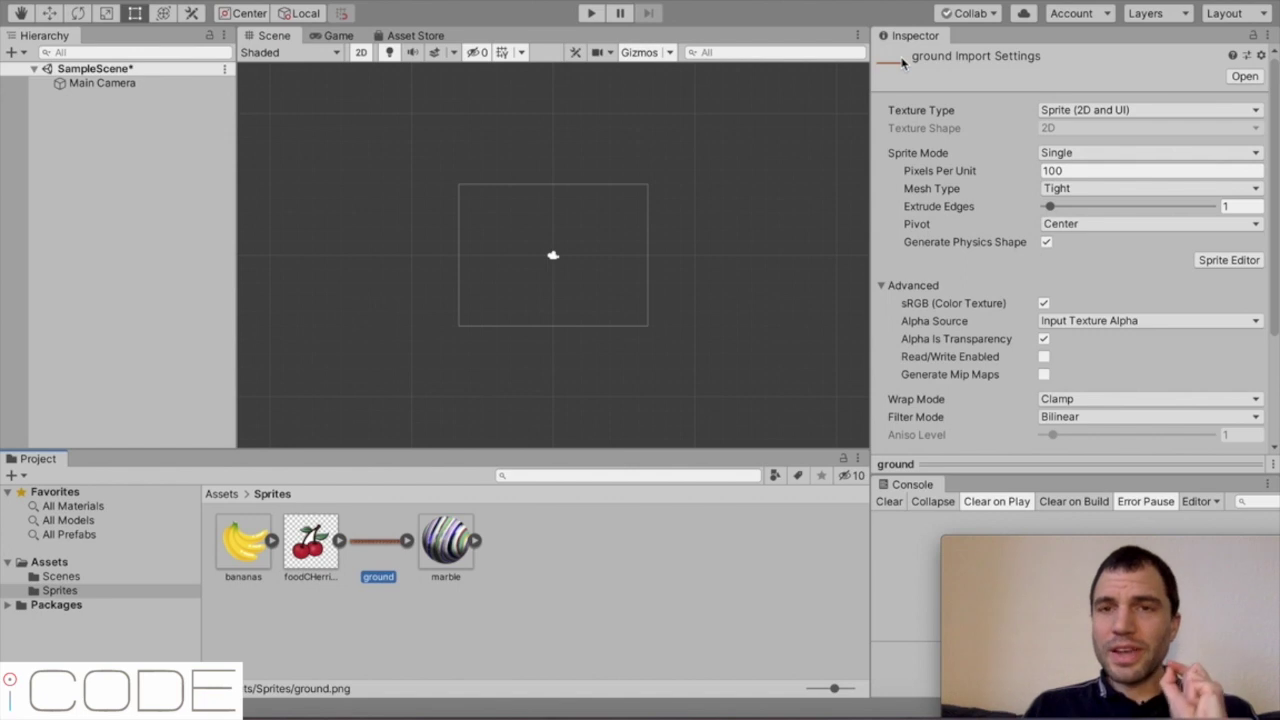
left_click(1060, 110)
left_click(1135, 113)
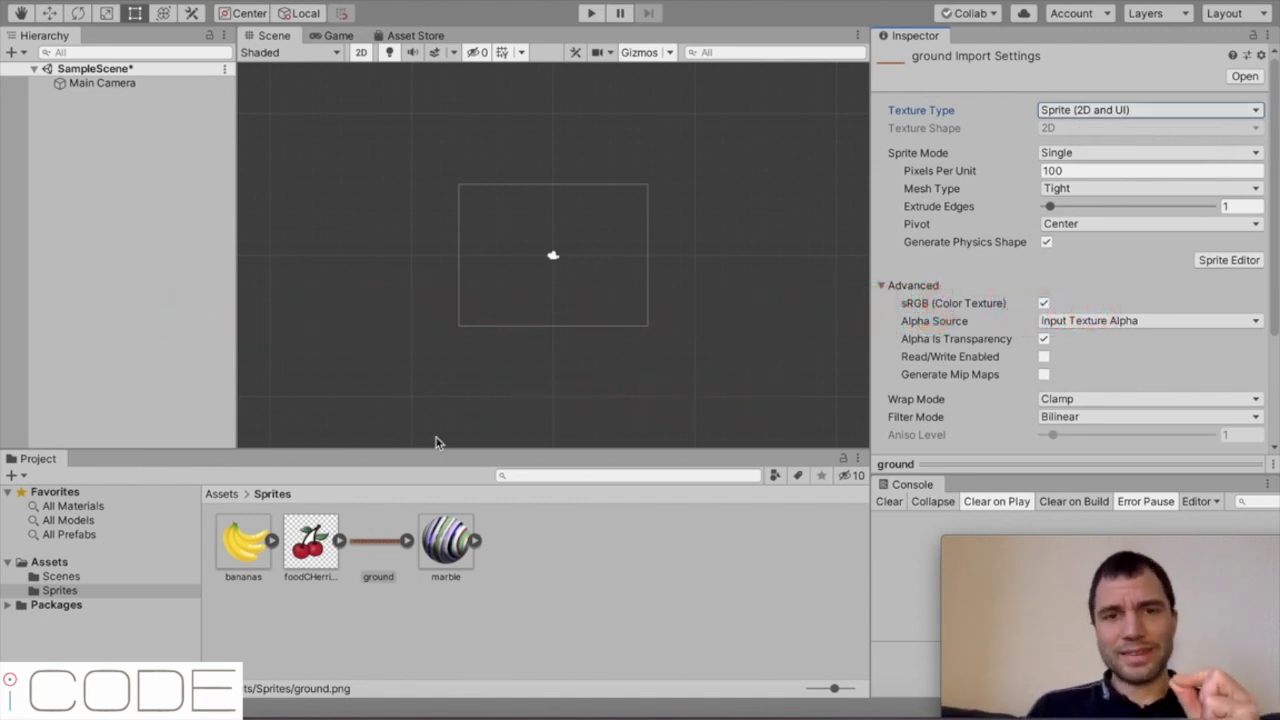
left_click_drag(378, 545, 553, 258)
- Add a 2D Sprite object from the Hierarchy and rename it bananas
right_click(92, 153)
mouse_move(137, 346)
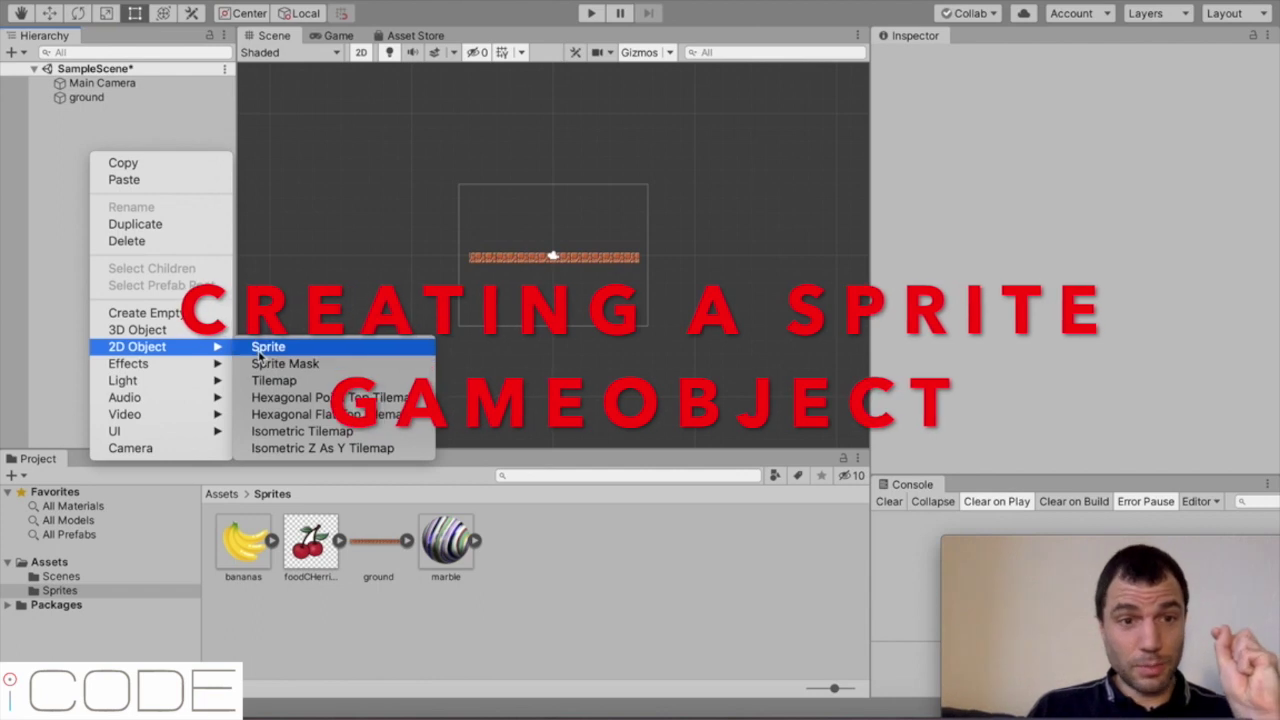
left_click(258, 348)
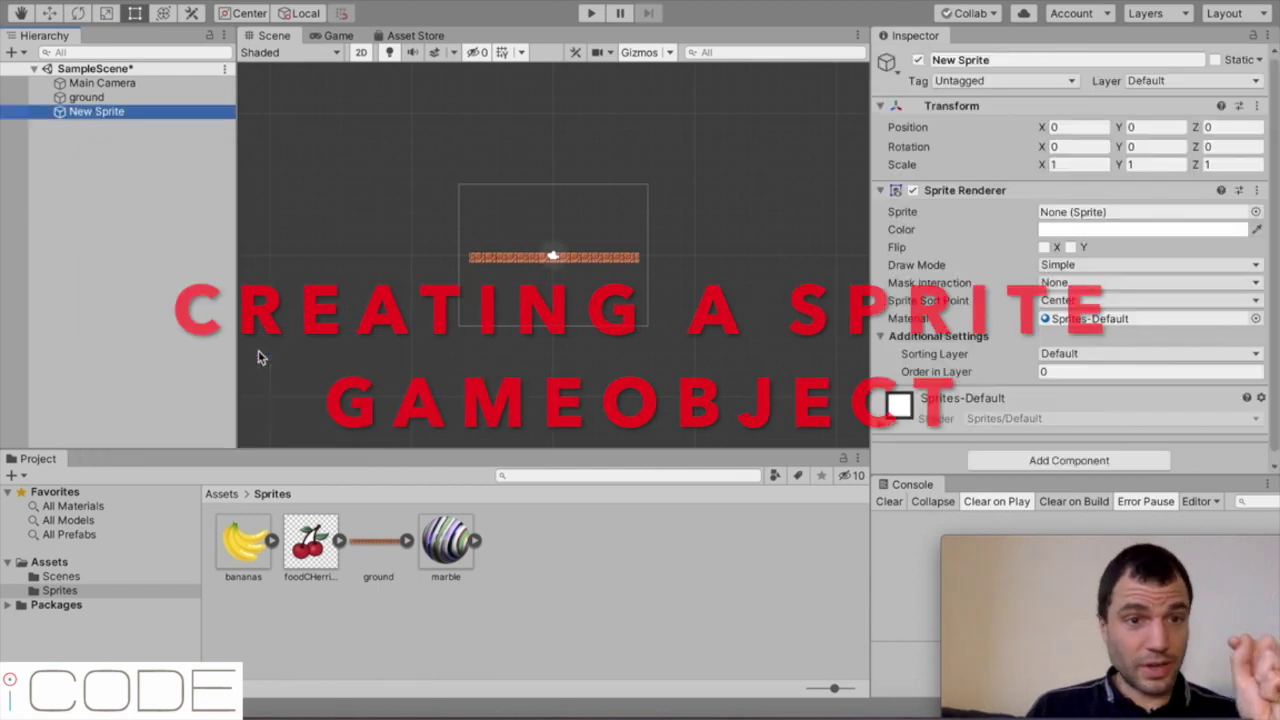
left_click(85, 113)
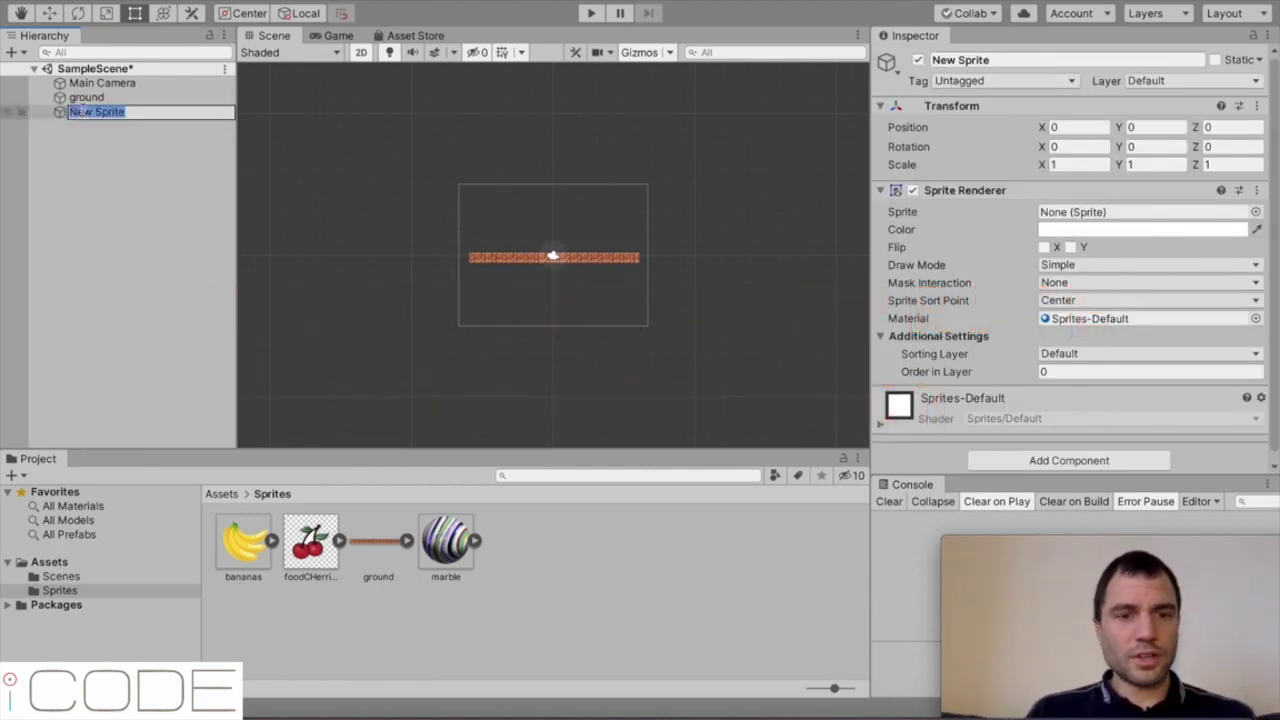
type("bananas")
left_click(140, 190)
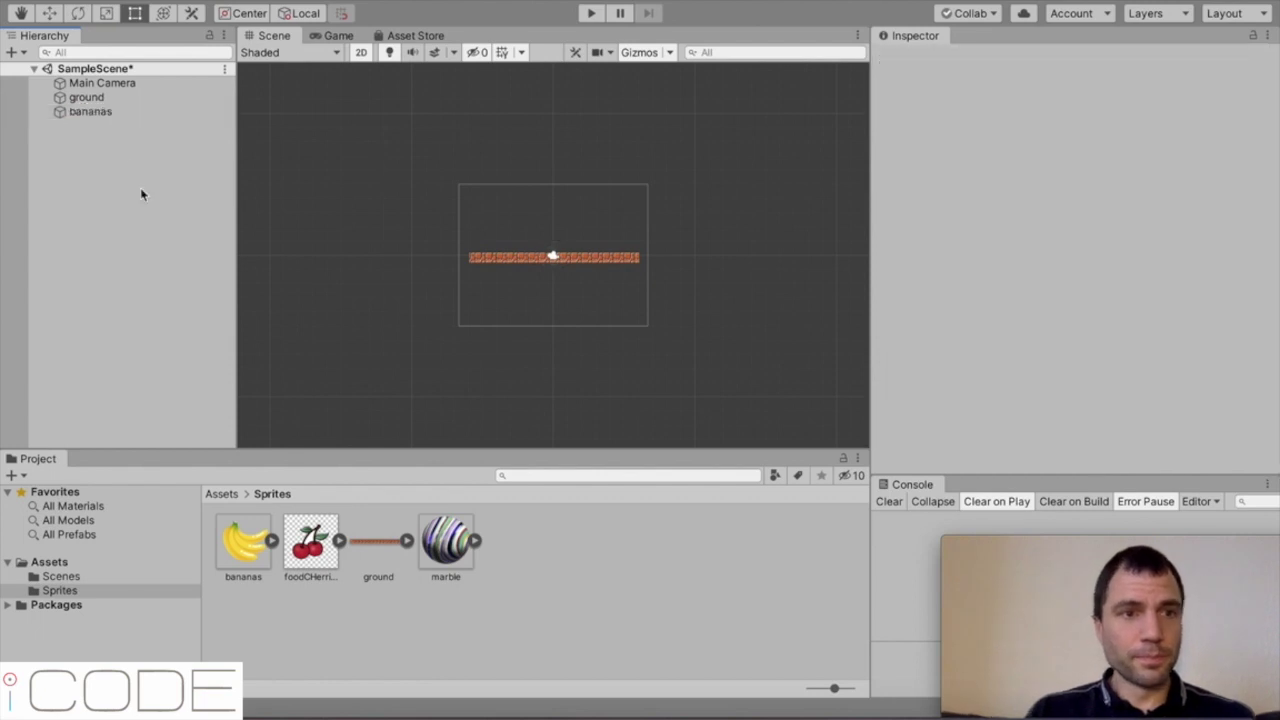
left_click(94, 113)
scroll(1000, 294, "down", 1)
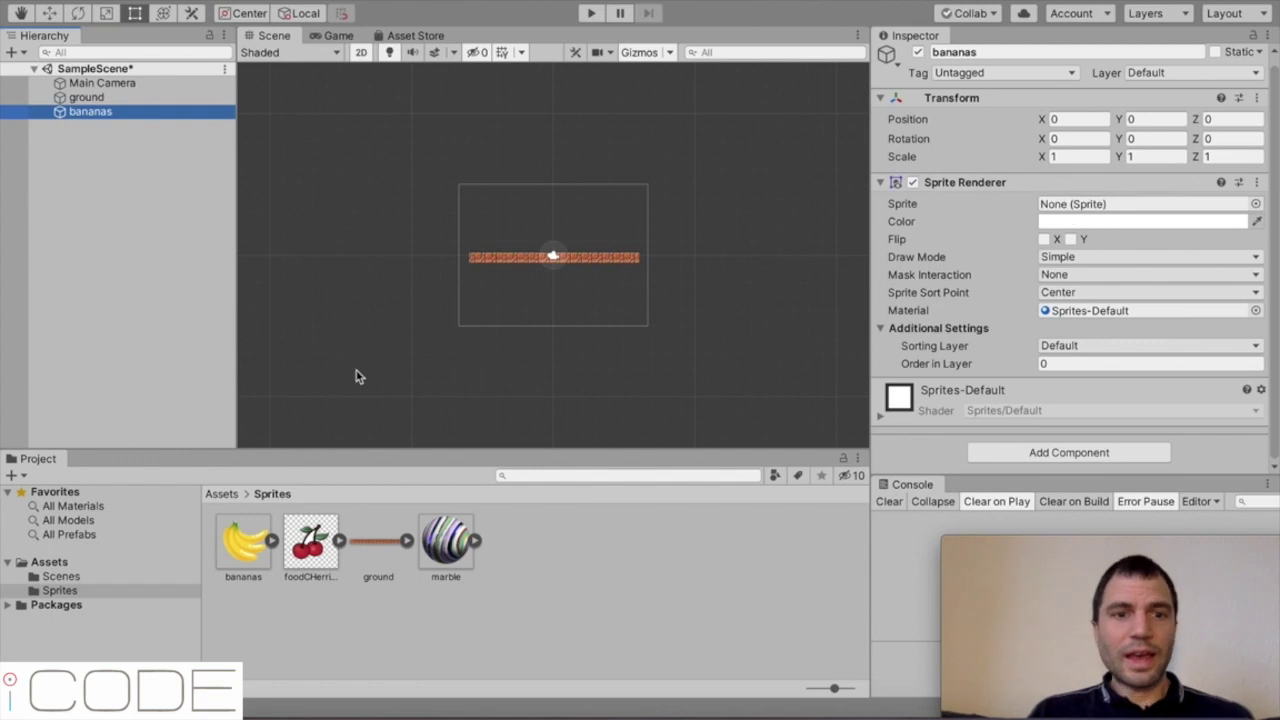
- Drop the bananas image into the bananas object's Sprite Renderer Sprite field
left_click_drag(243, 558, 1088, 205)
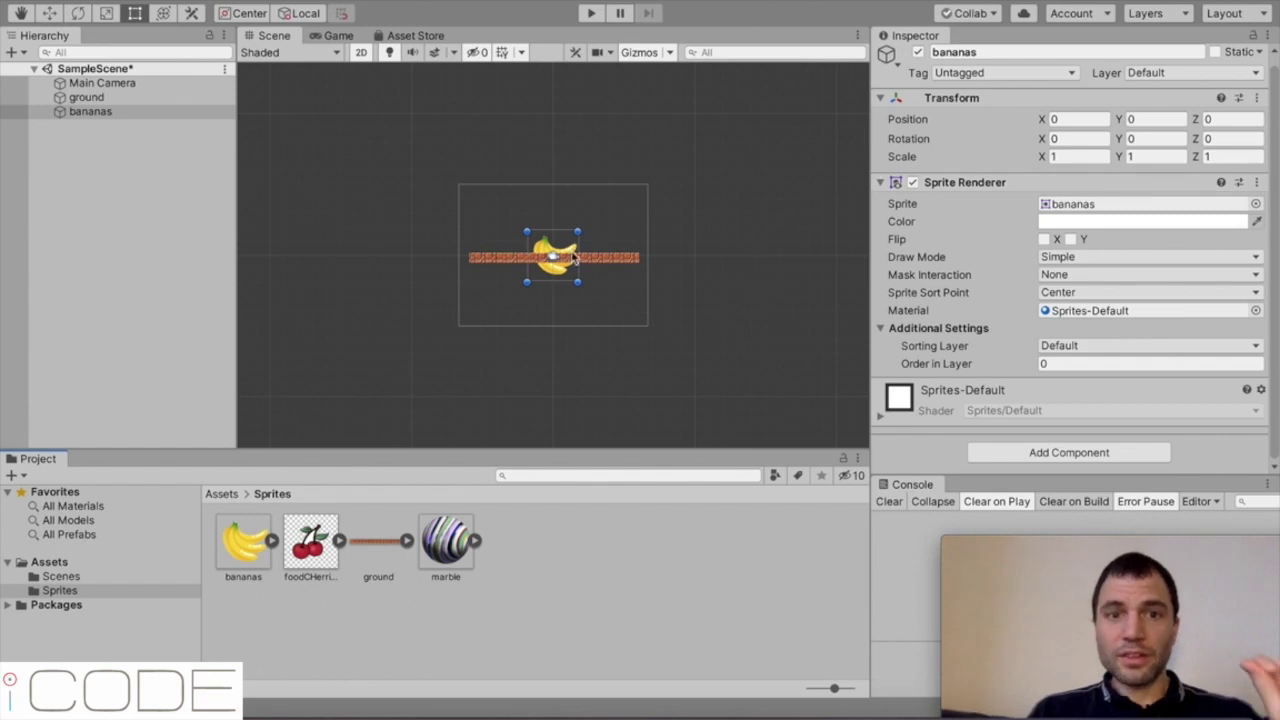
scroll(570, 258, "up", 5)
scroll(570, 258, "up", 2)
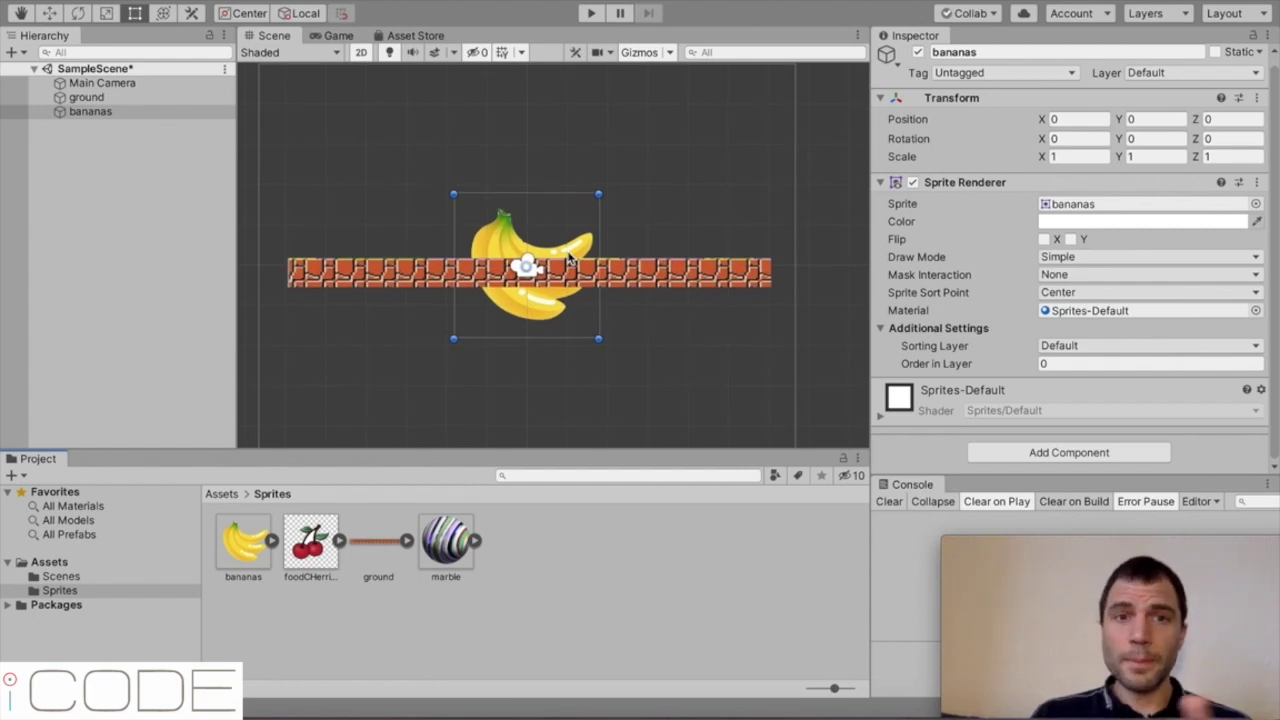
scroll(569, 257, "down", 2)
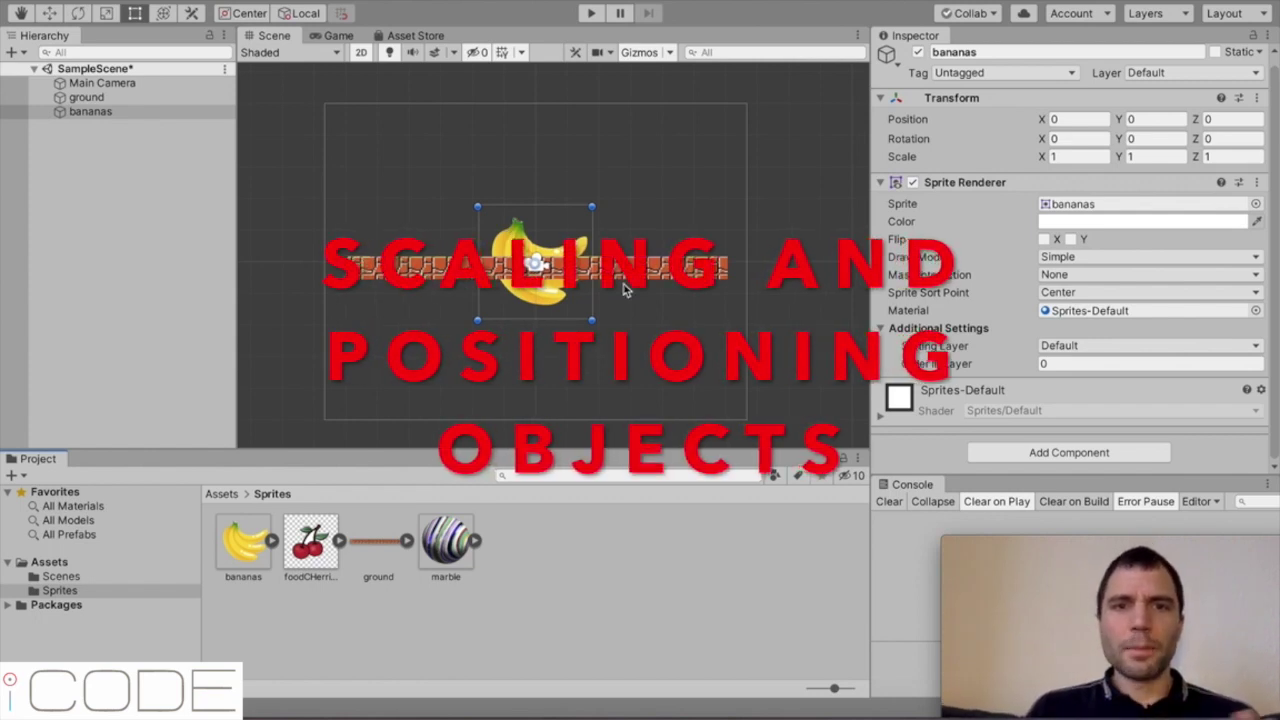
- Select the ground object and drag it down beneath the bananas in the Scene view
left_click(119, 98)
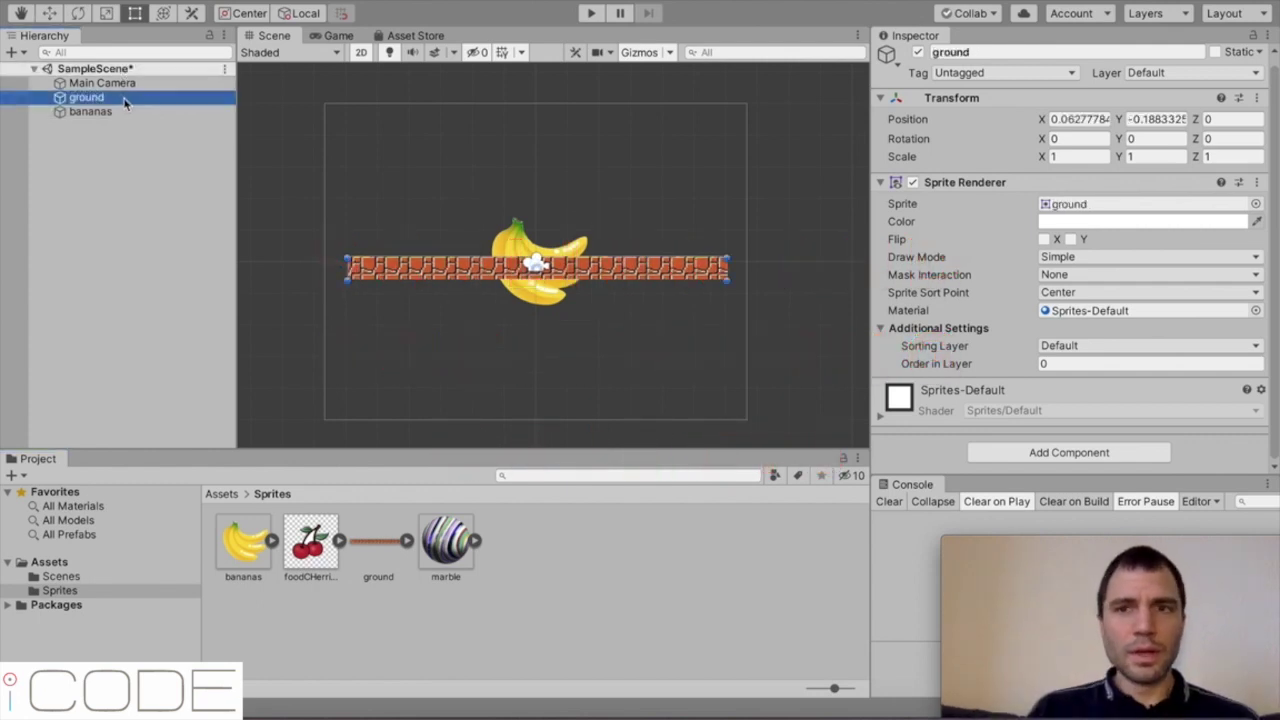
left_click(72, 114)
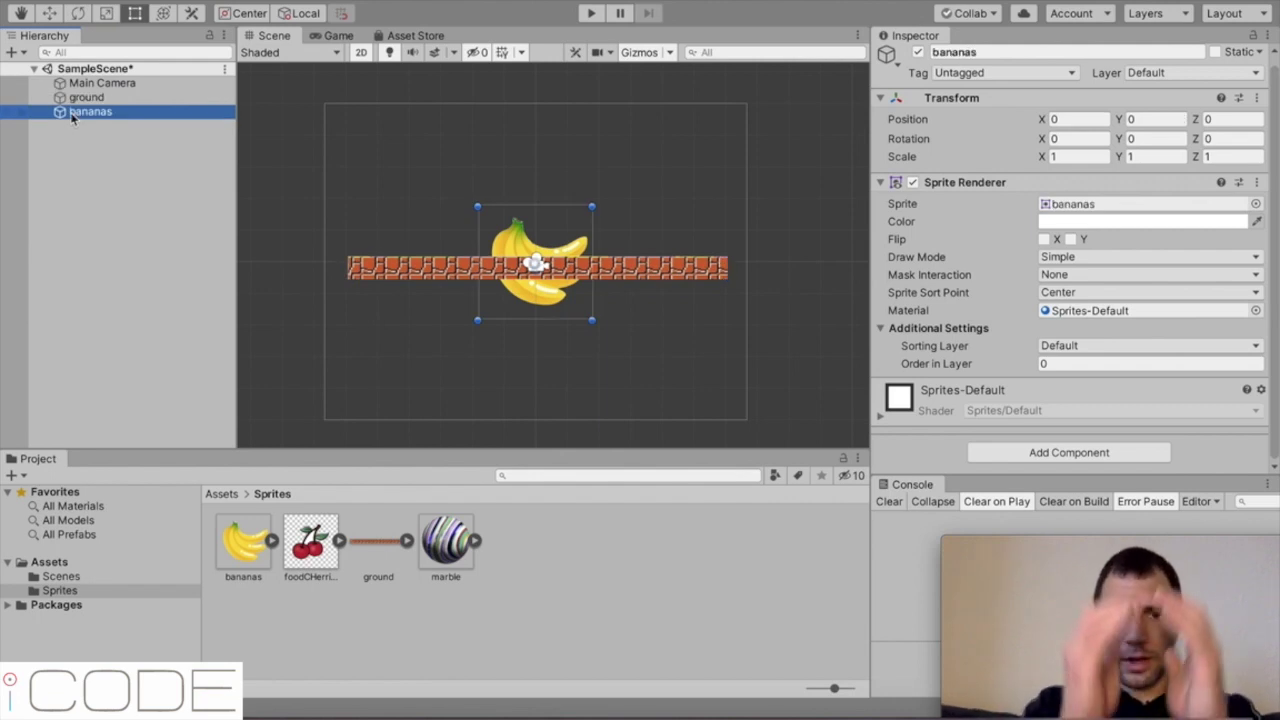
left_click(100, 102)
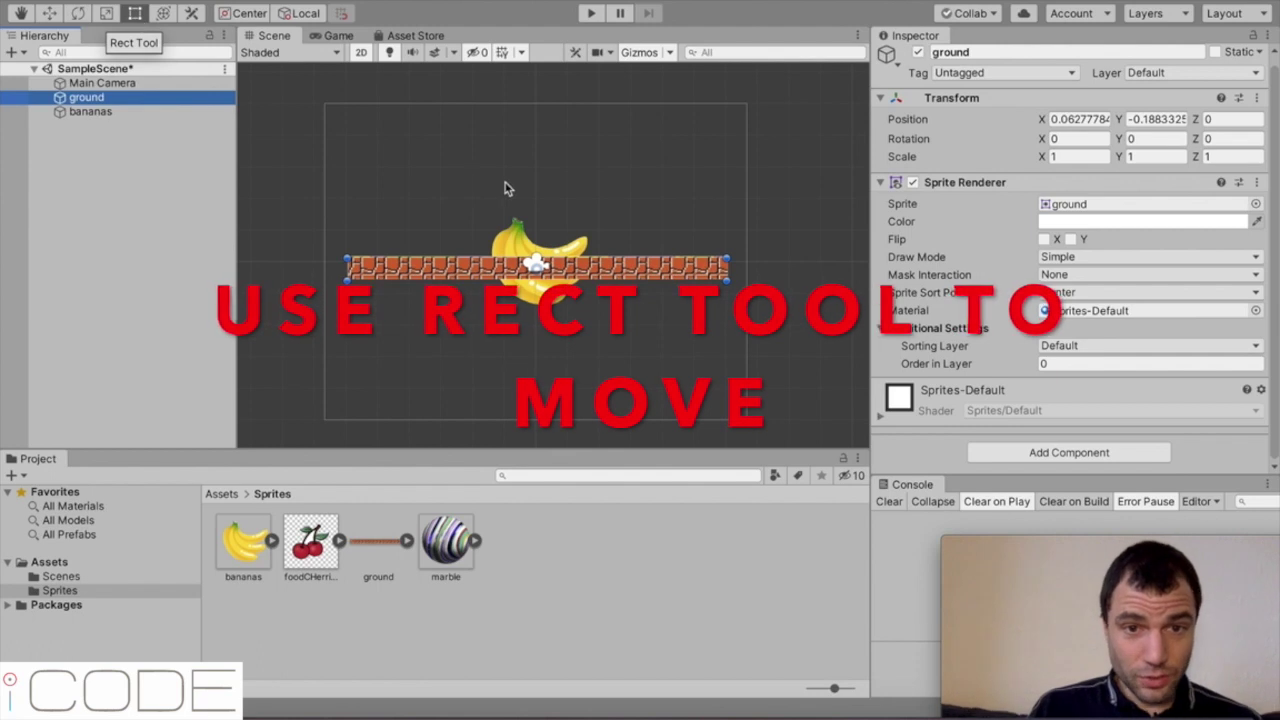
left_click_drag(543, 270, 541, 396)
- Scale the bananas to 0.5 on X and Y and lift them to about Y 1.99
left_click(508, 260)
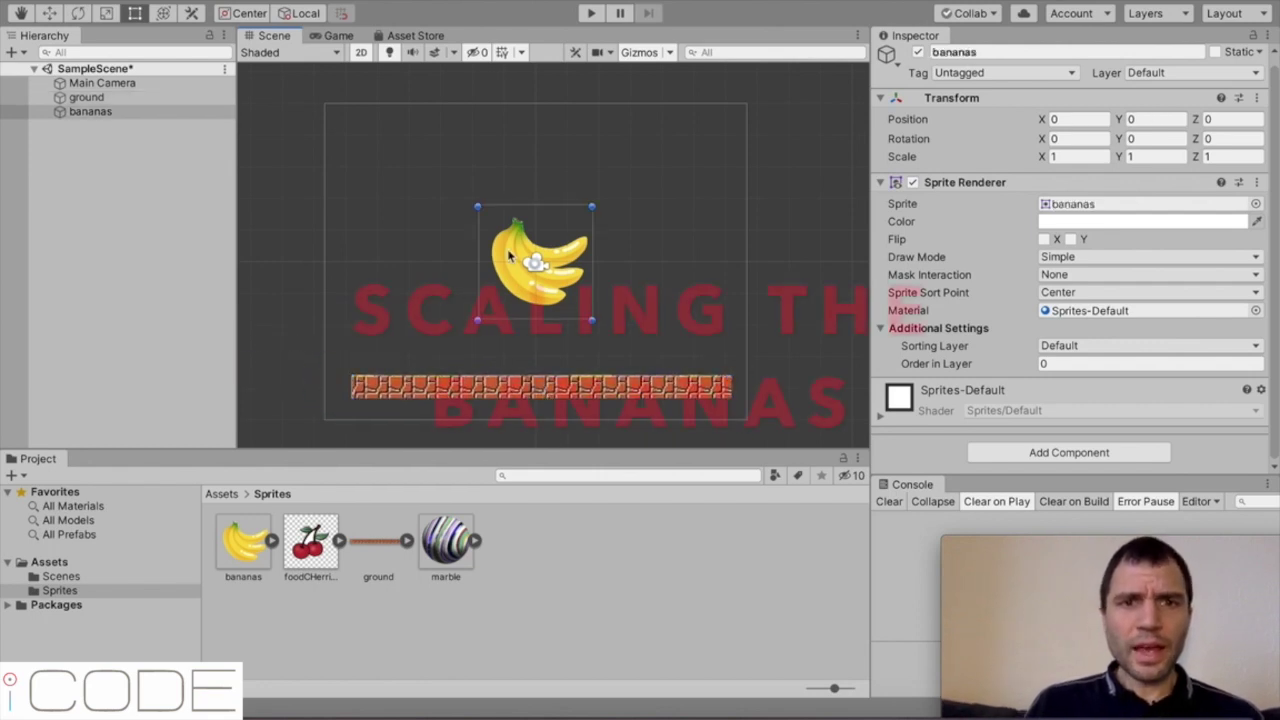
left_click(1053, 157)
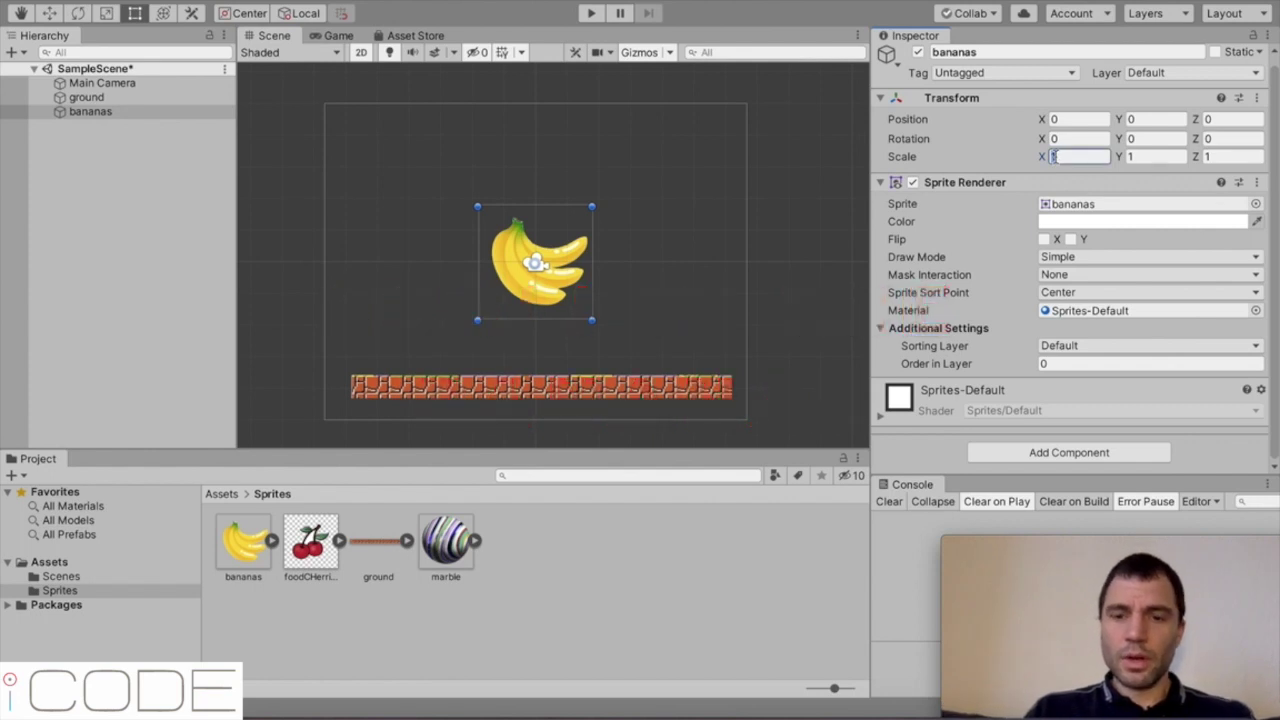
type("0")
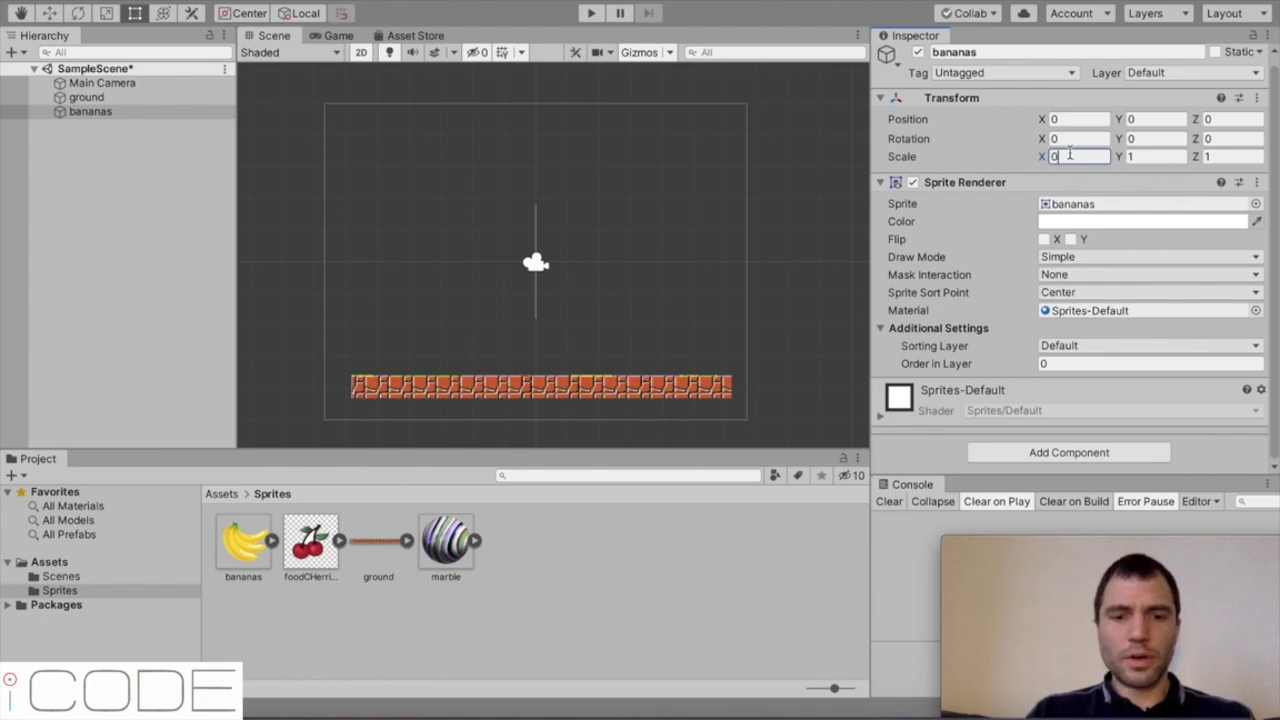
type(".5")
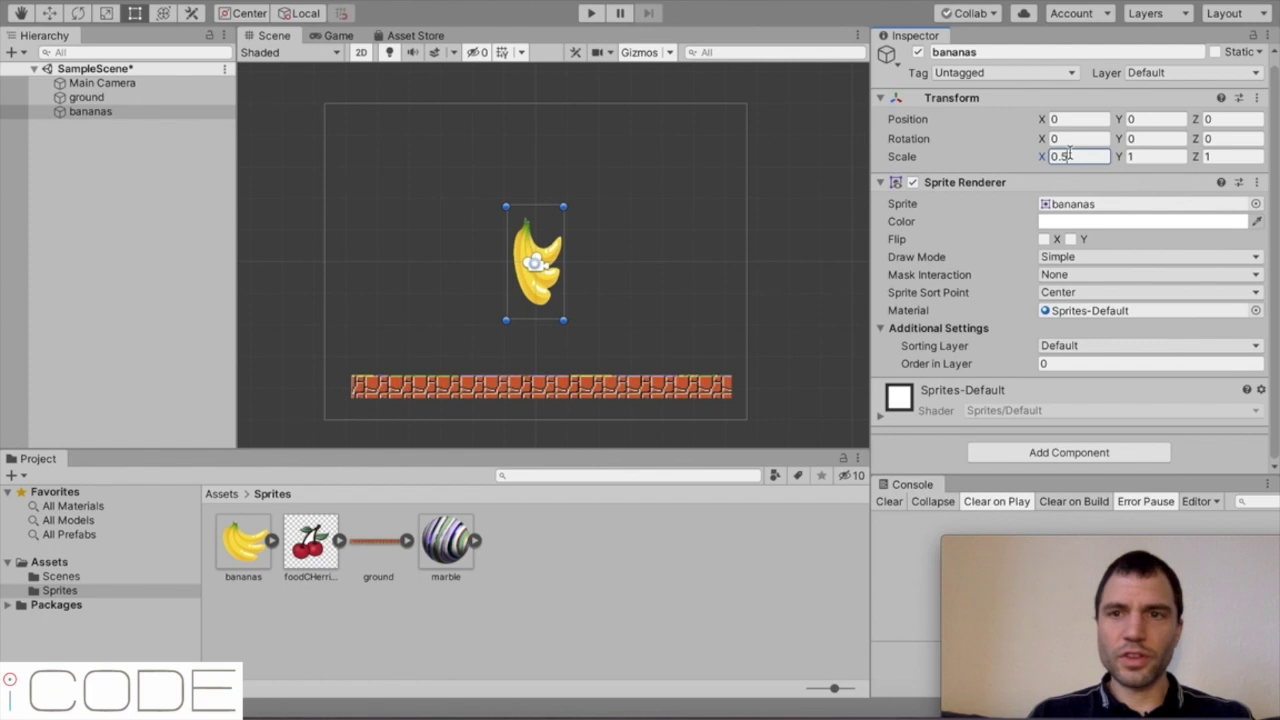
key("Tab")
type("0.5")
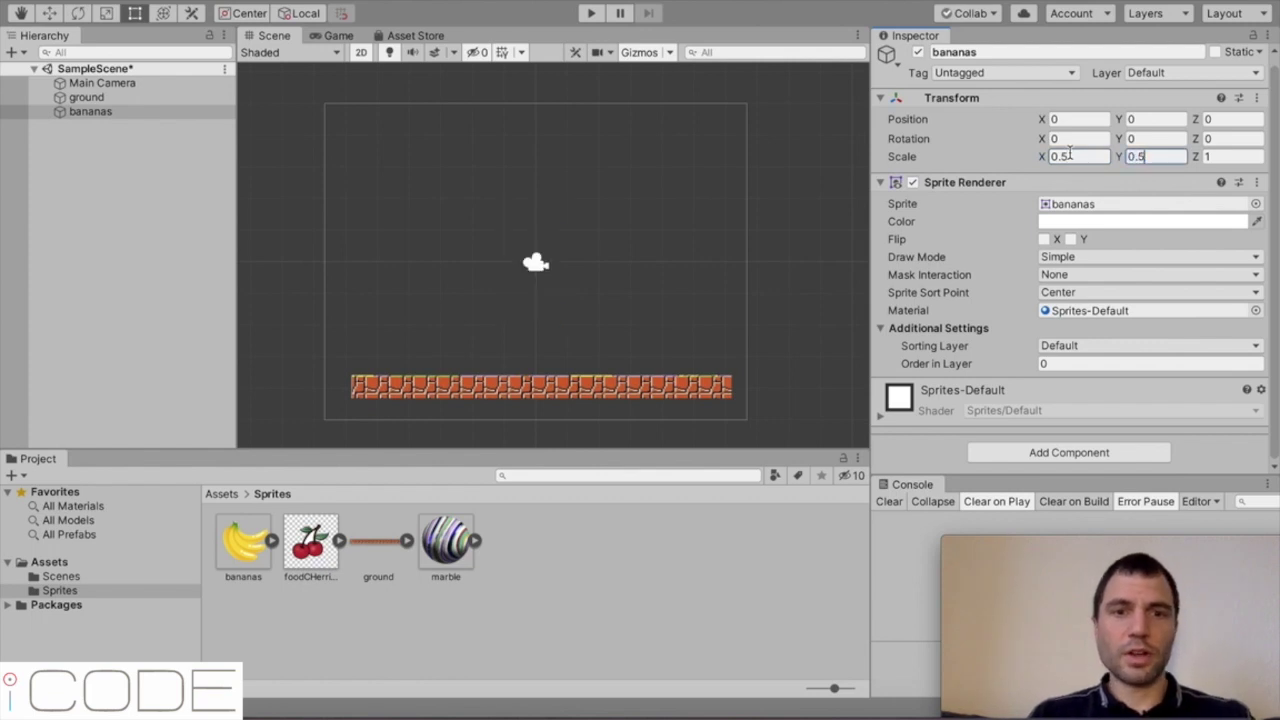
key("Tab")
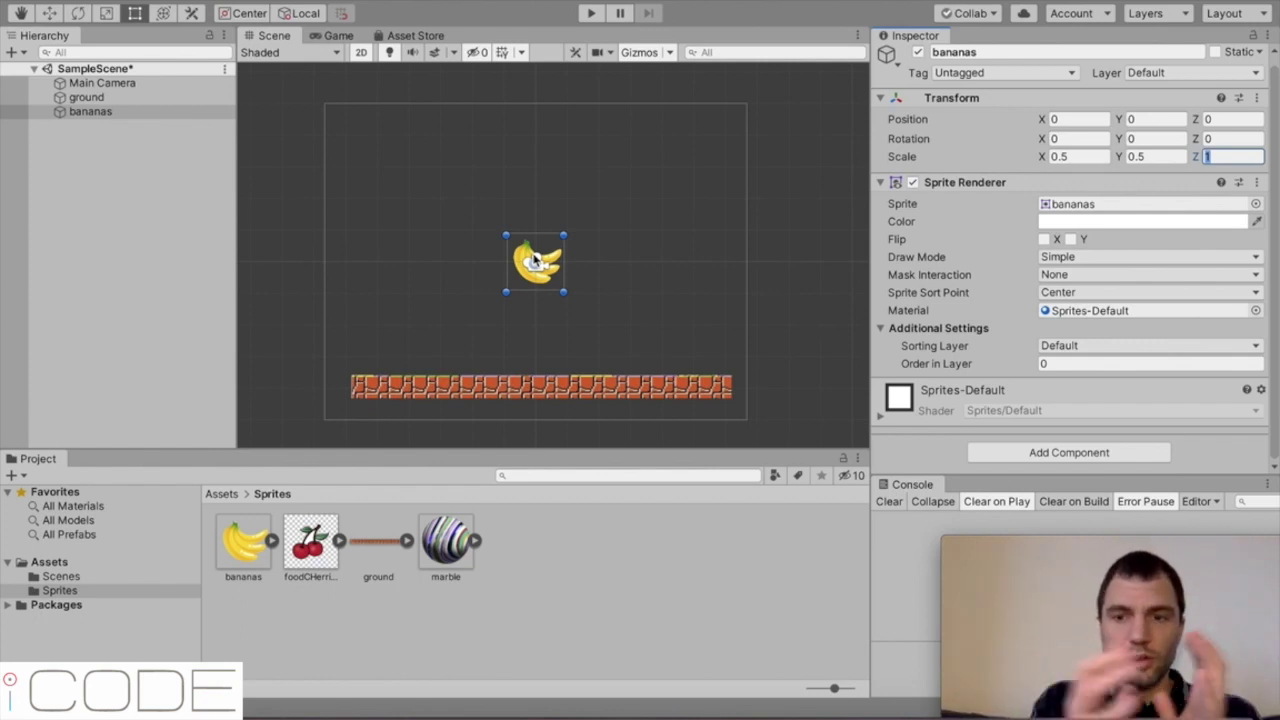
left_click(1217, 157)
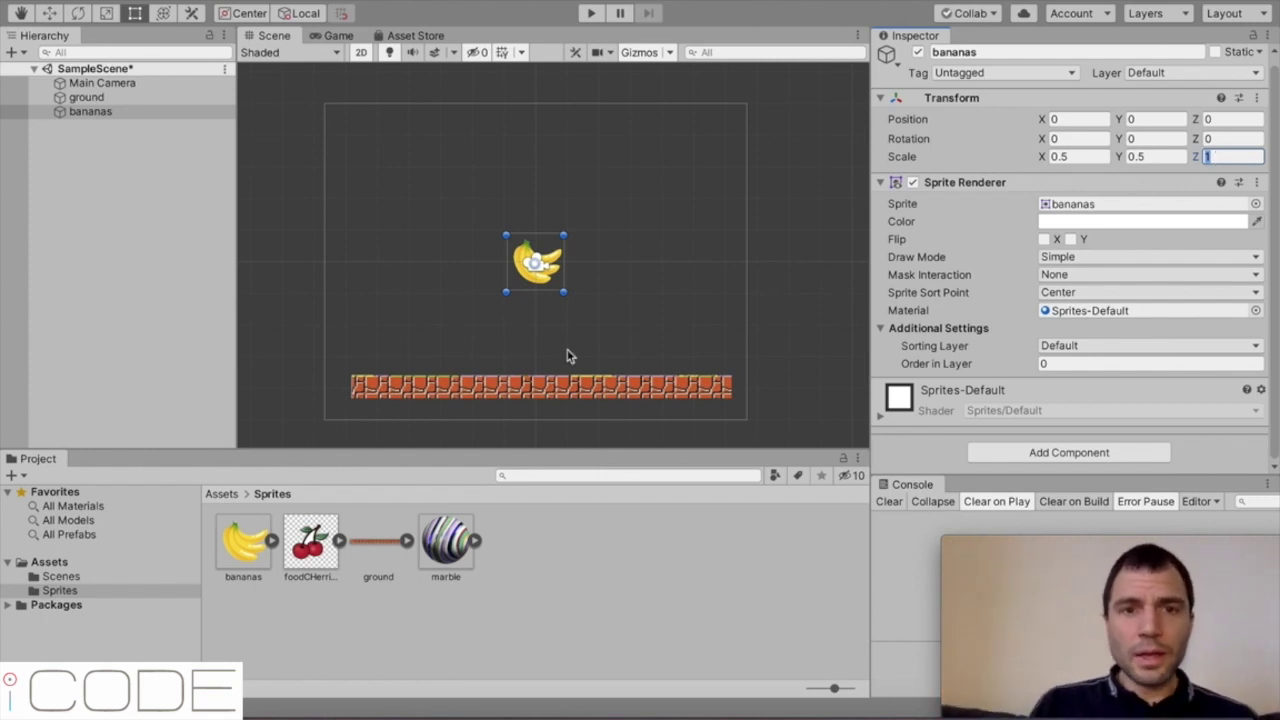
left_click_drag(538, 263, 533, 202)
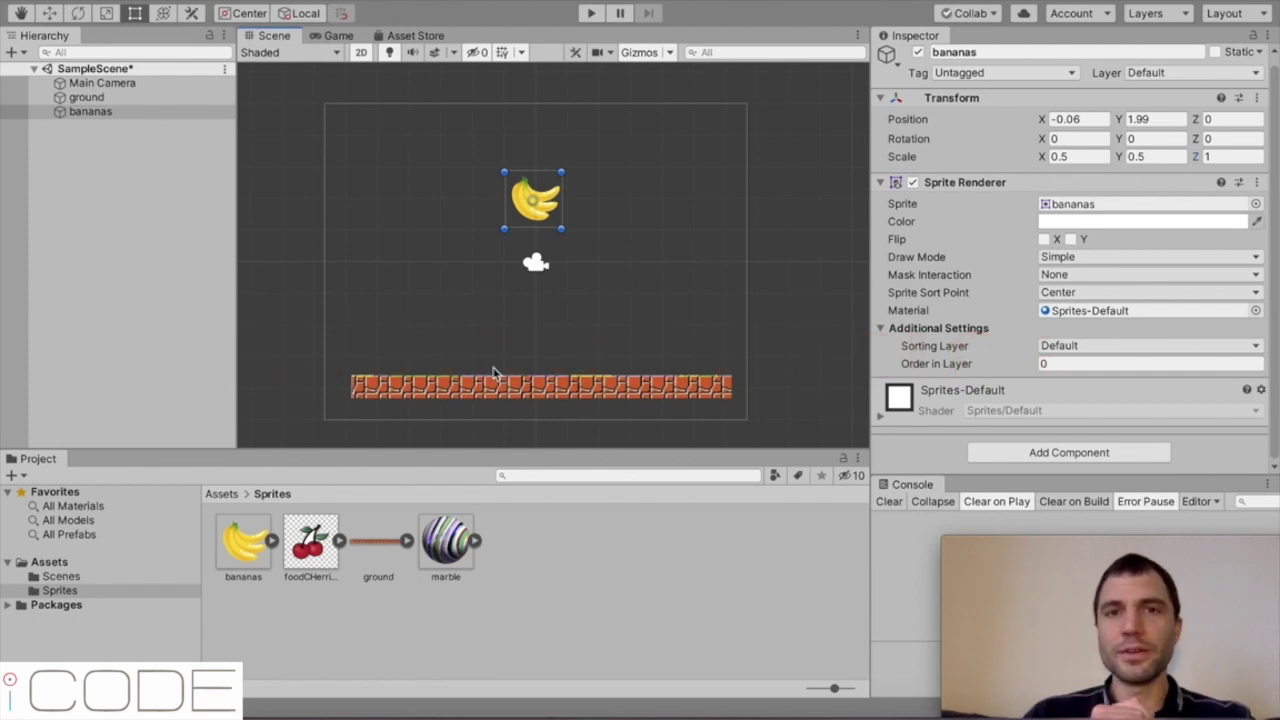
- Add a Box Collider 2D component to the ground object
left_click(88, 97)
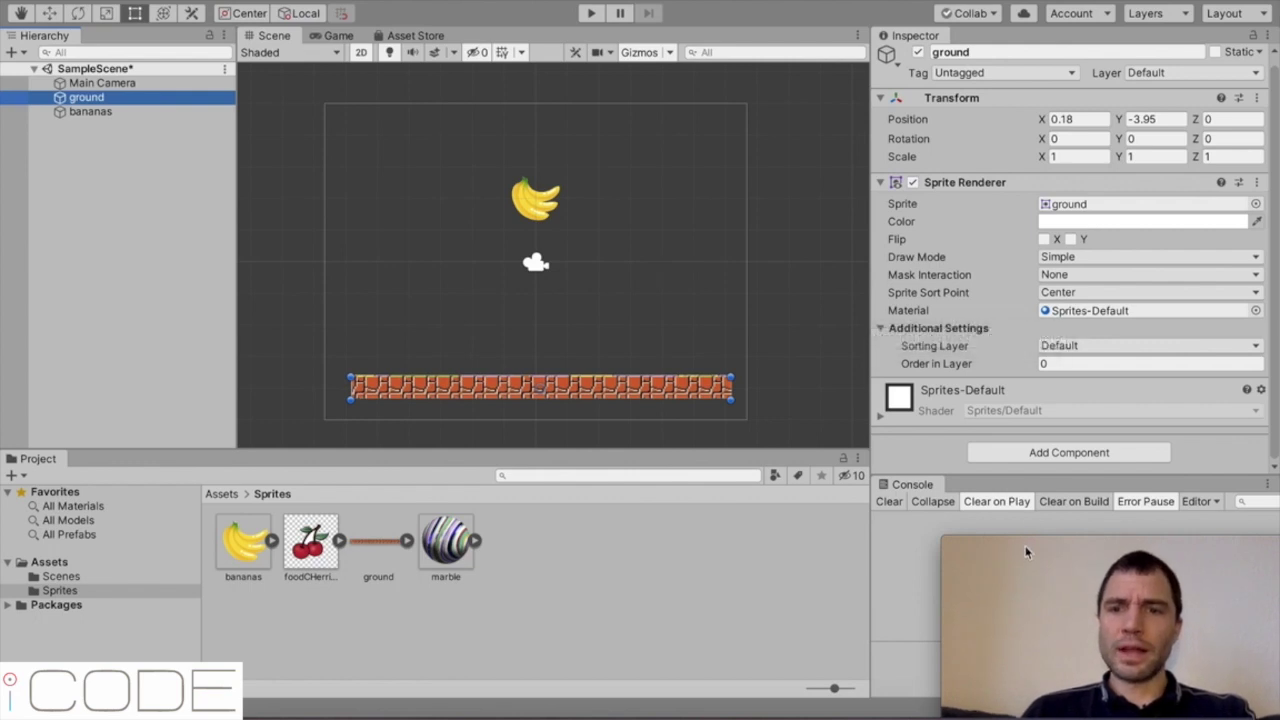
mouse_move(1025, 549)
left_mouse_down()
mouse_move(1016, 624)
mouse_move(1015, 542)
left_mouse_up()
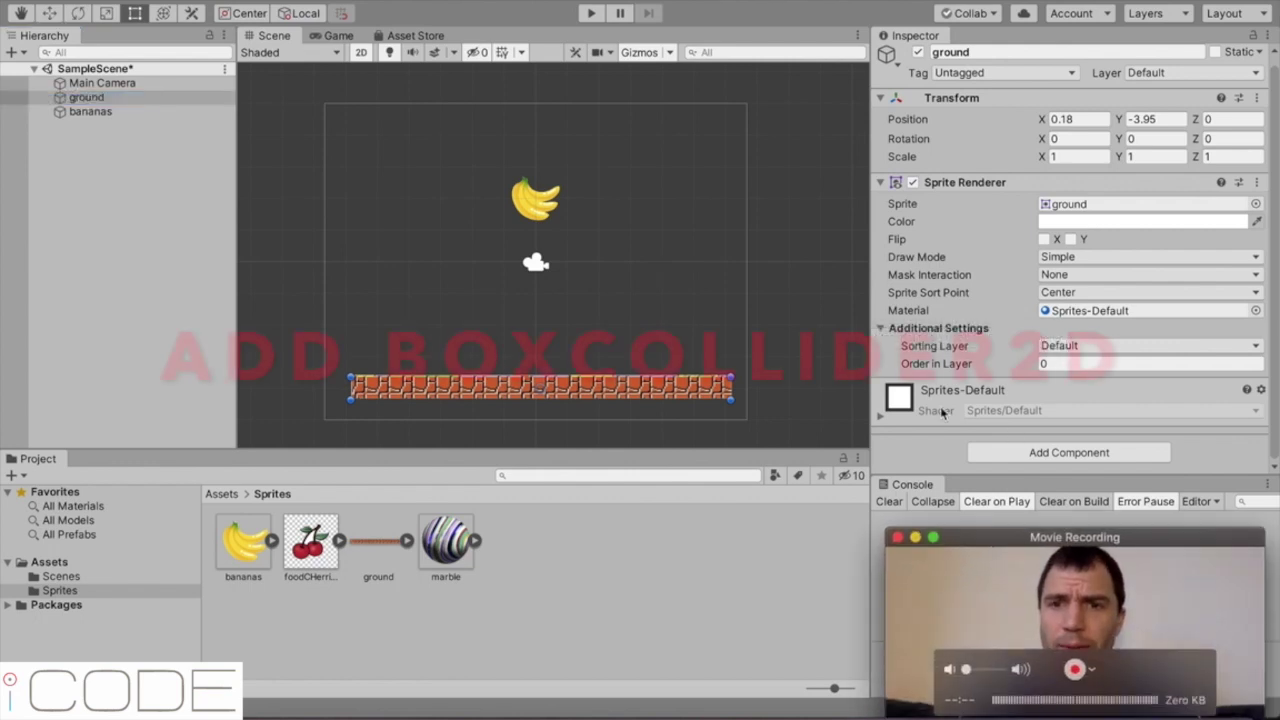
left_click(1019, 453)
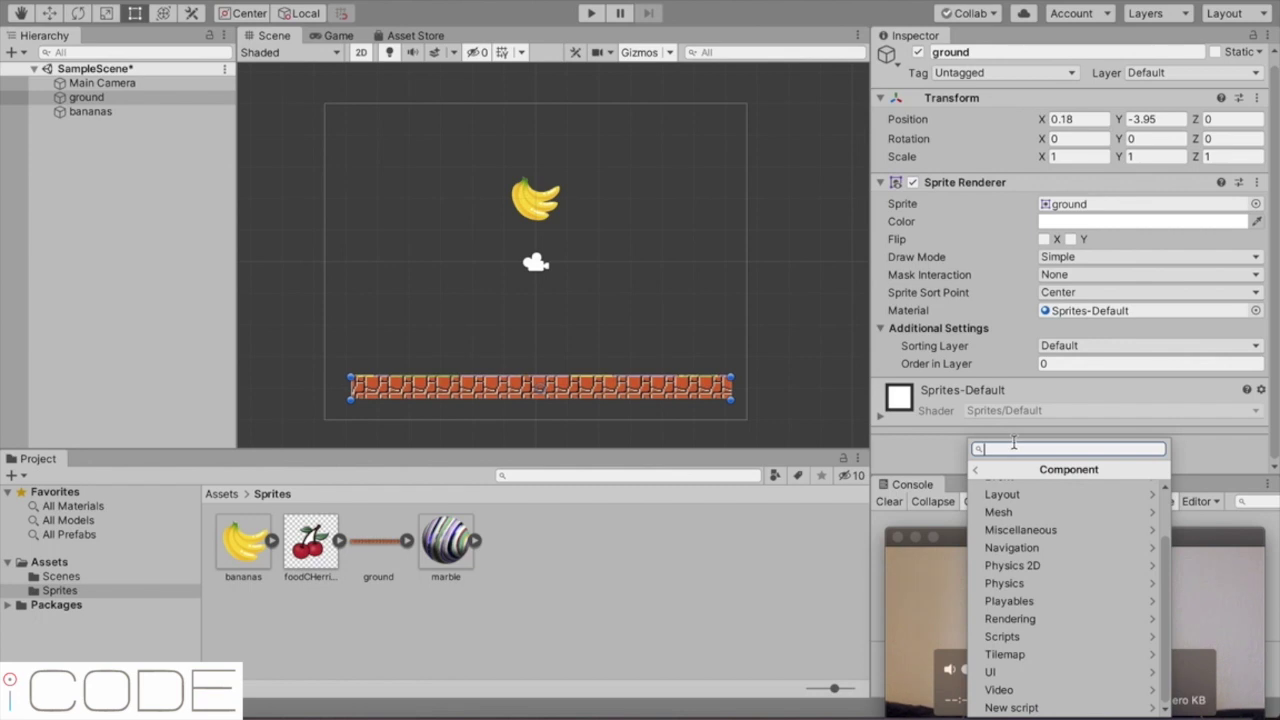
type("box")
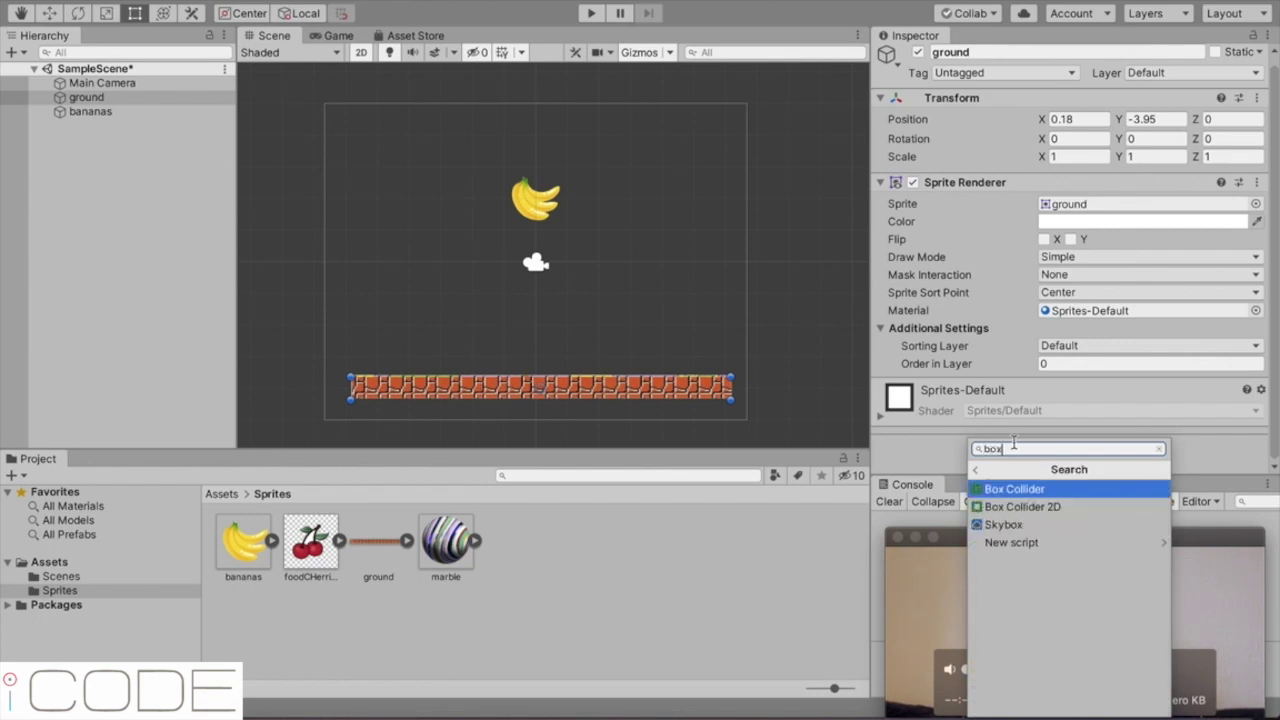
left_click(1028, 510)
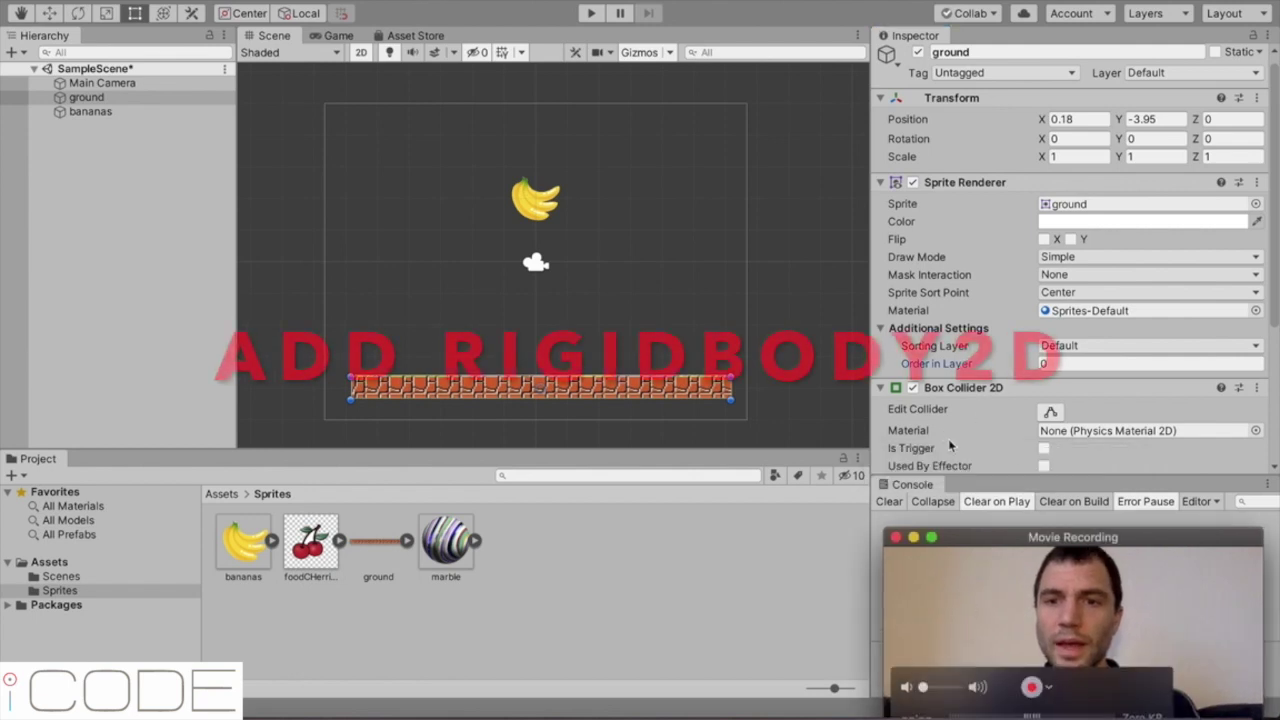
- Add a Rigidbody 2D component to the ground object
scroll(948, 438, "down", 4)
left_click(1023, 456)
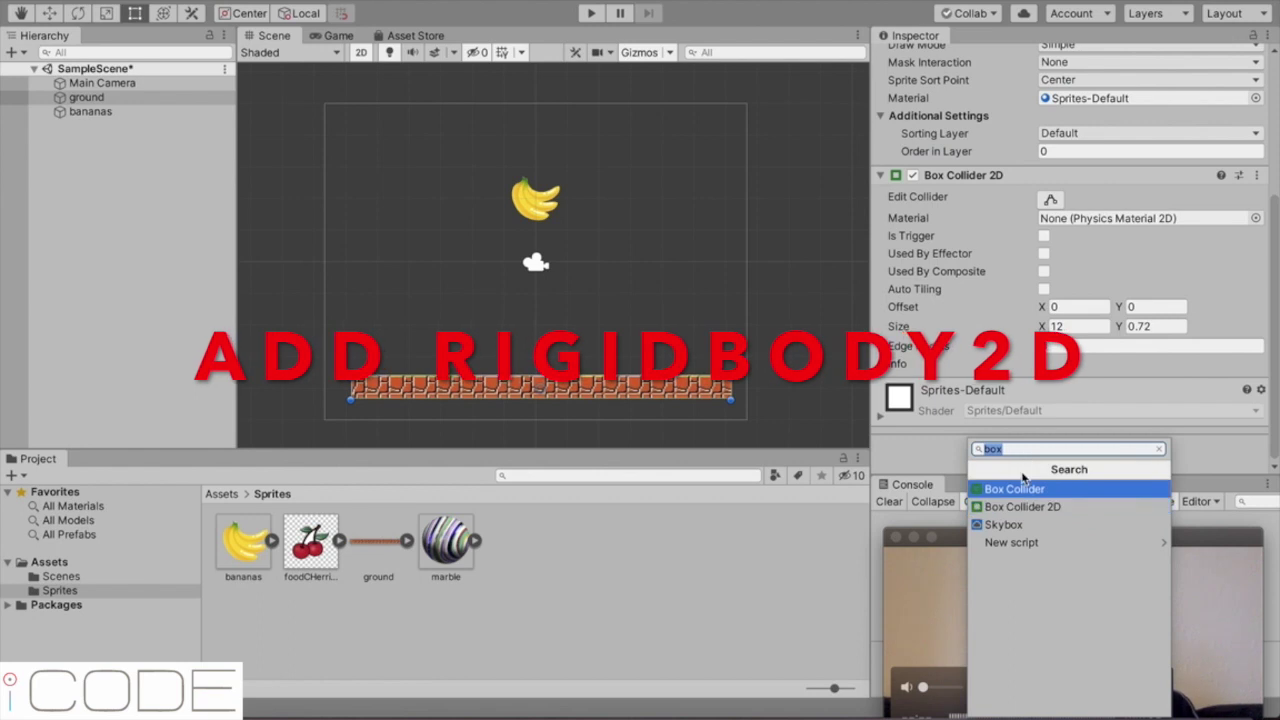
type("rid")
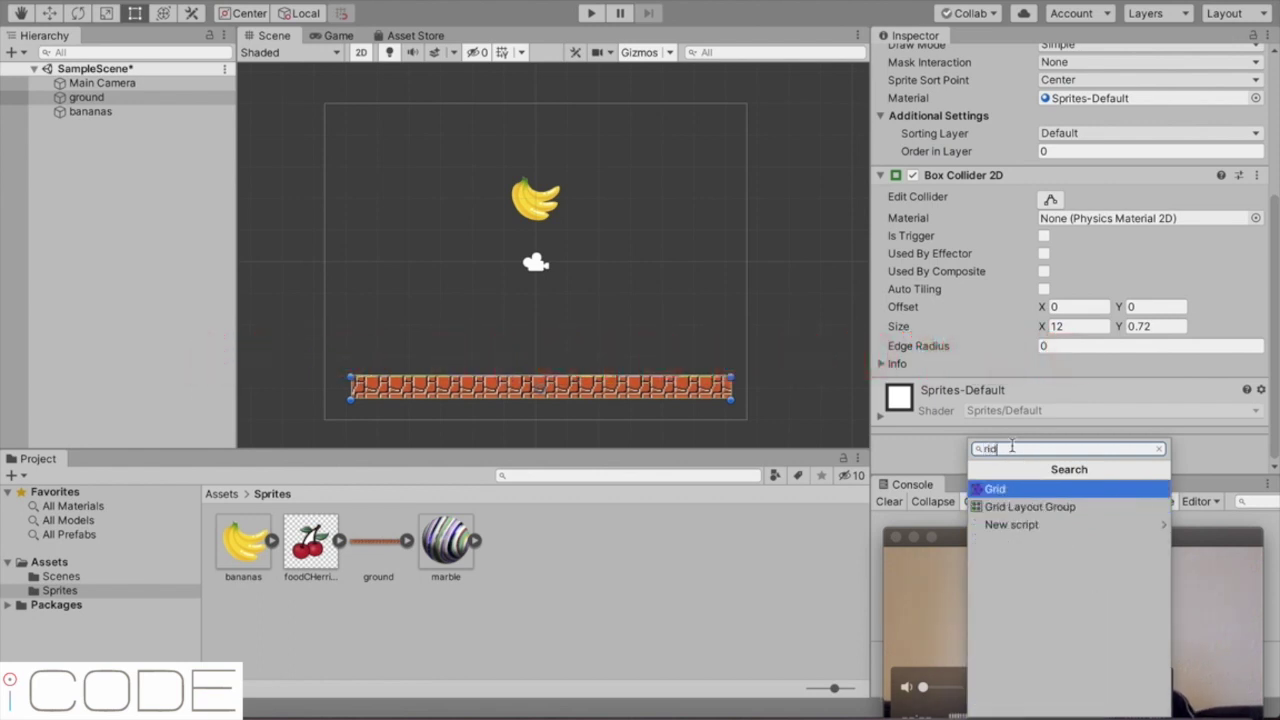
key("BackSpace")
left_click(1016, 506)
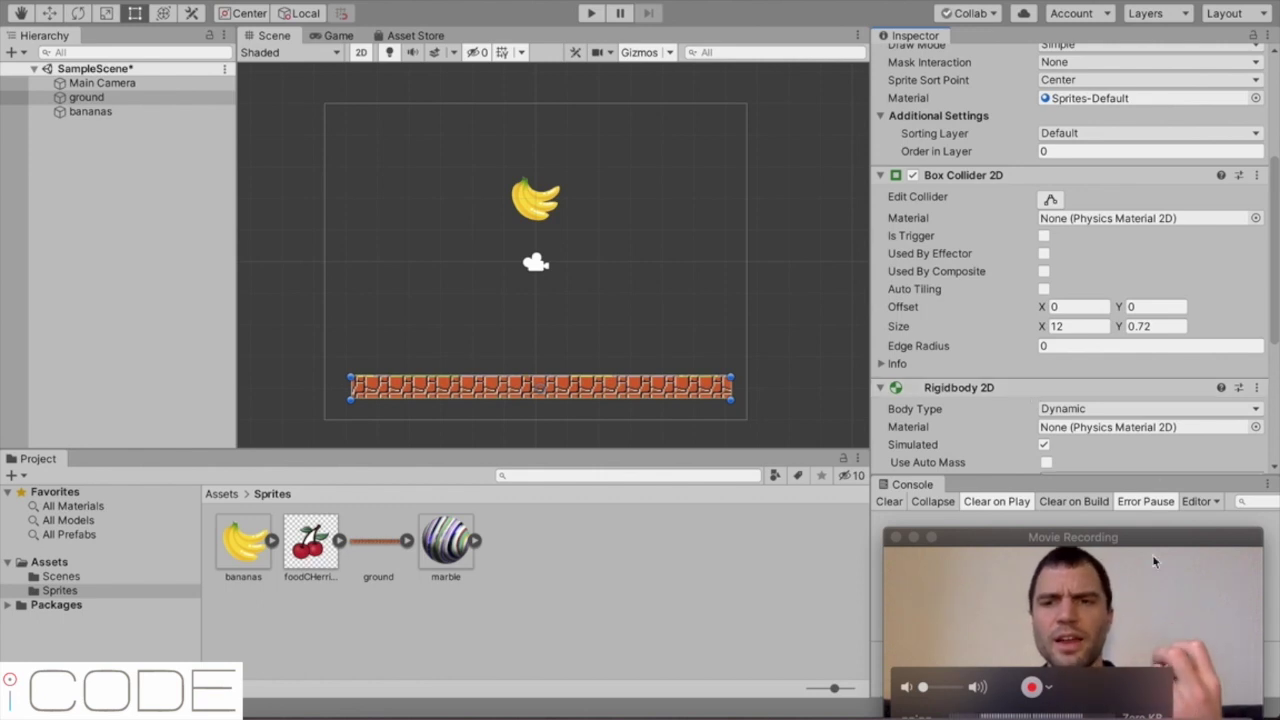
- Run and stop a Play test, then select the Main Camera to check its 0, 0, 0 position
left_click(588, 14)
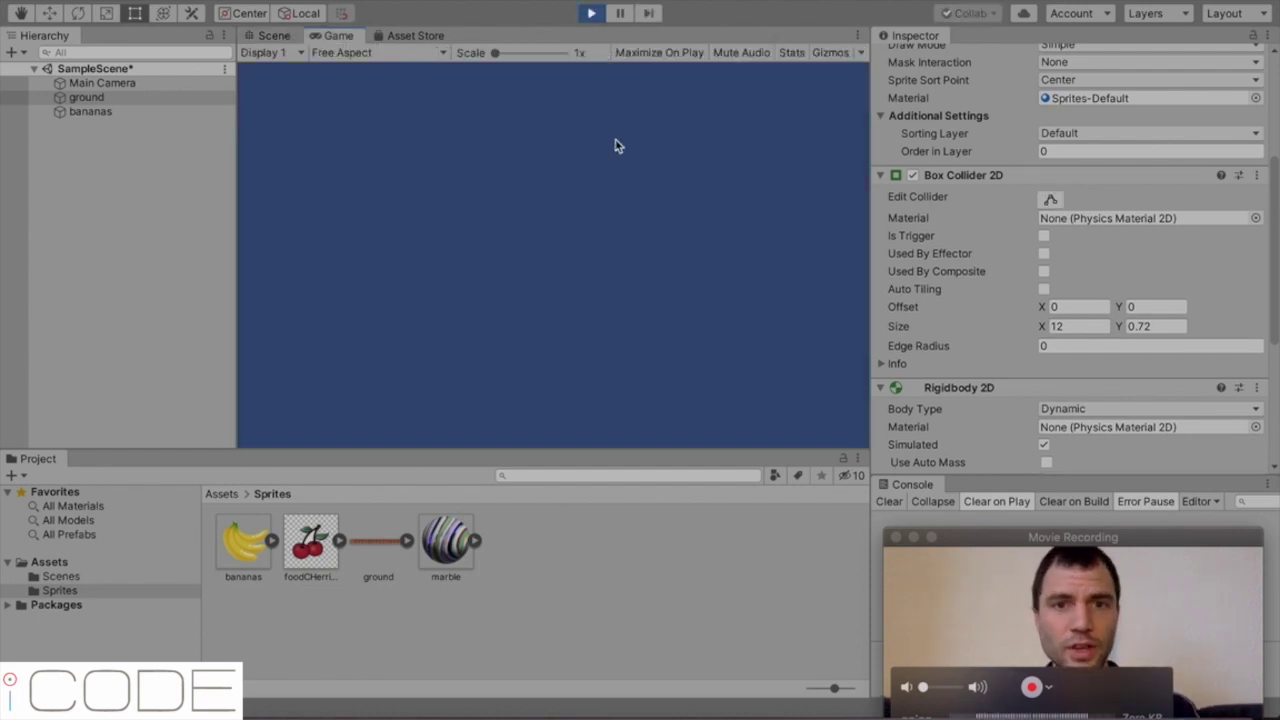
left_click(591, 14)
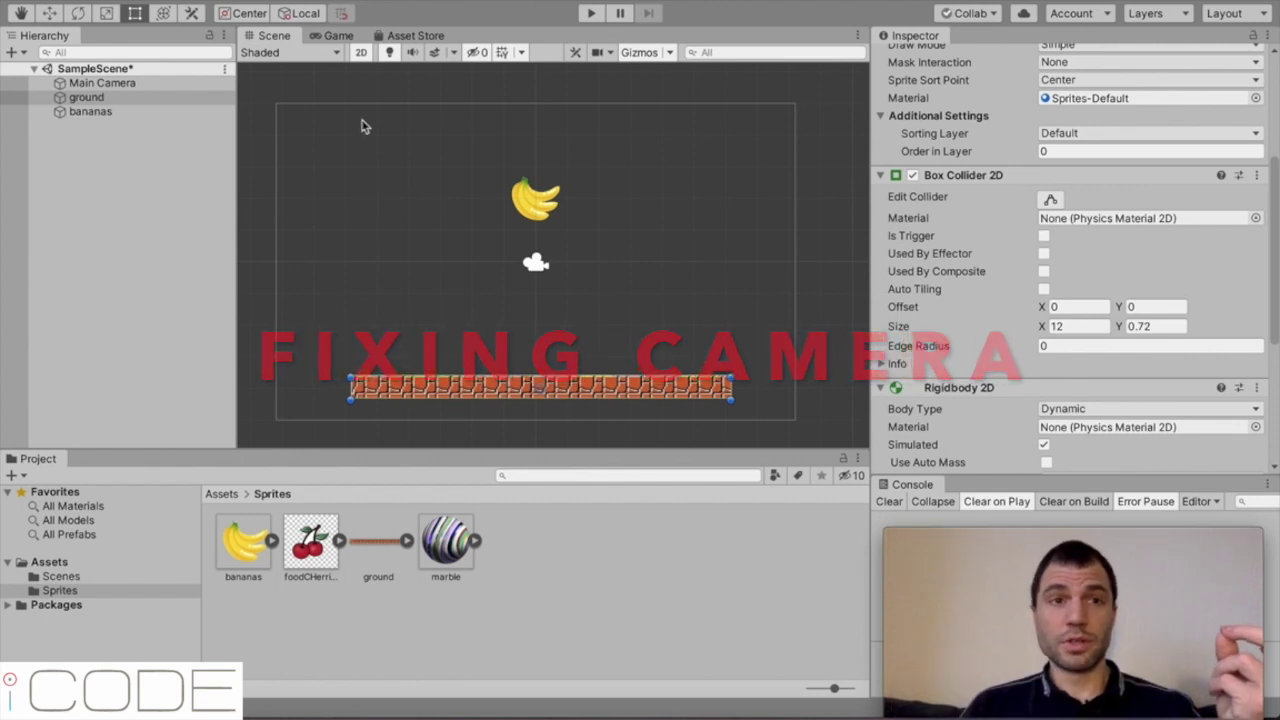
left_click(110, 83)
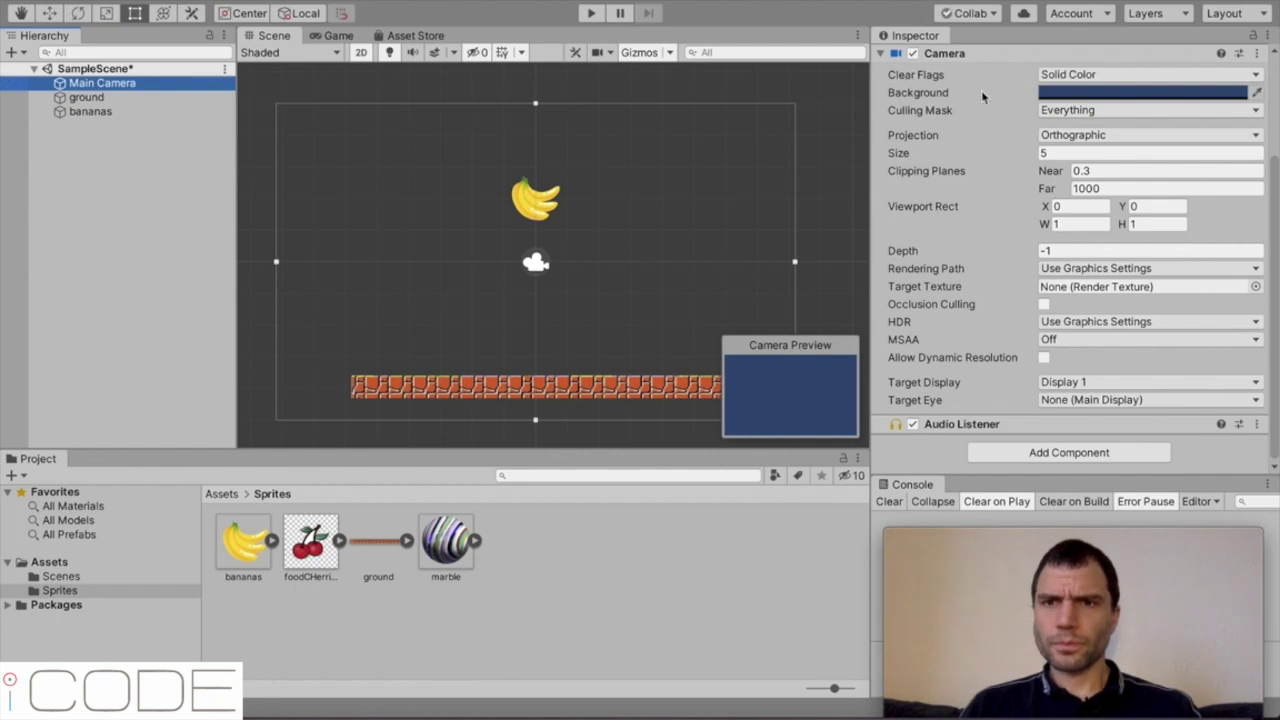
scroll(1010, 115, "up", 3)
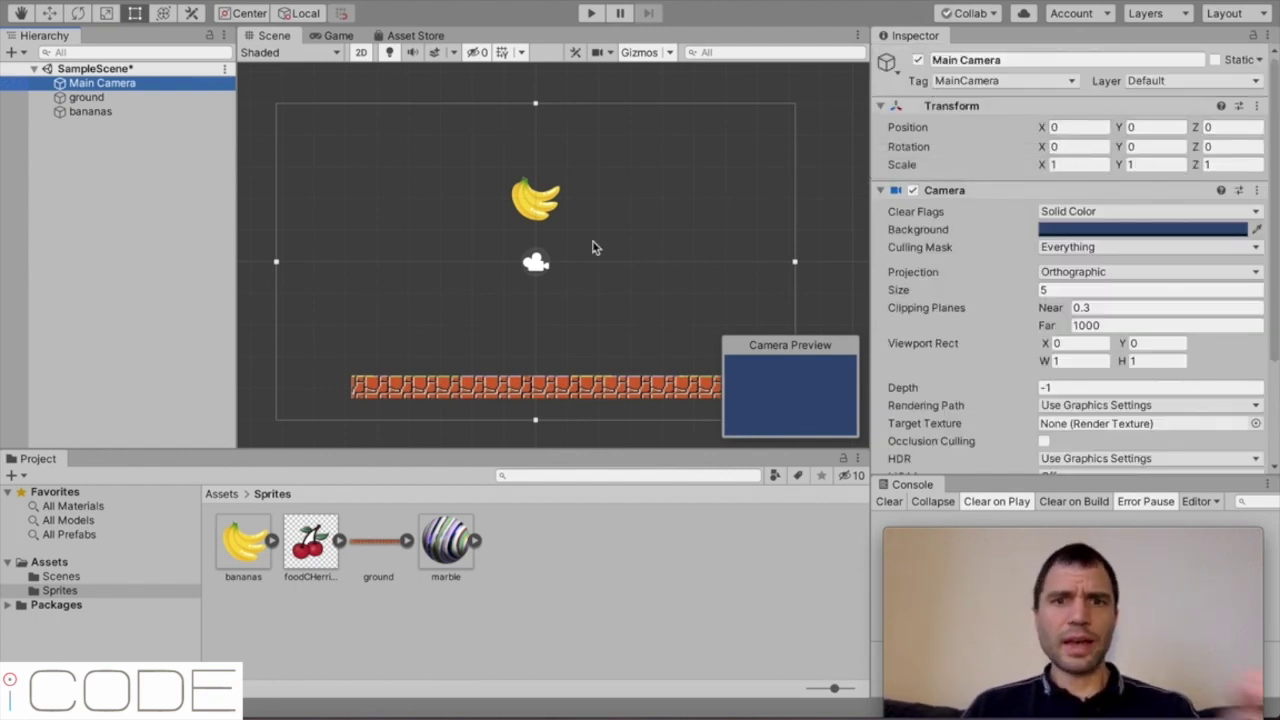
- Switch the Scene view to 3D, pull the Main Camera back to Z -1.83, and play-test
left_click(361, 52)
key("w")
key("alt")
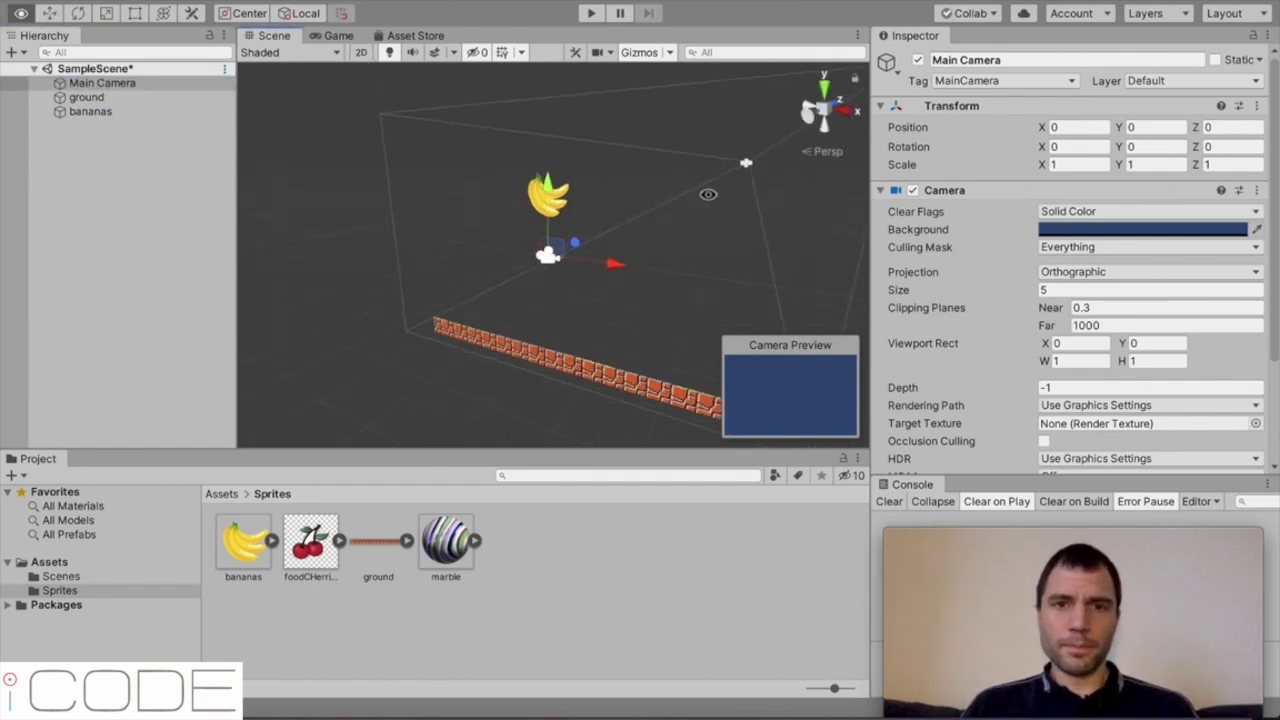
left_click_drag(701, 199, 646, 237, "alt")
key("alt")
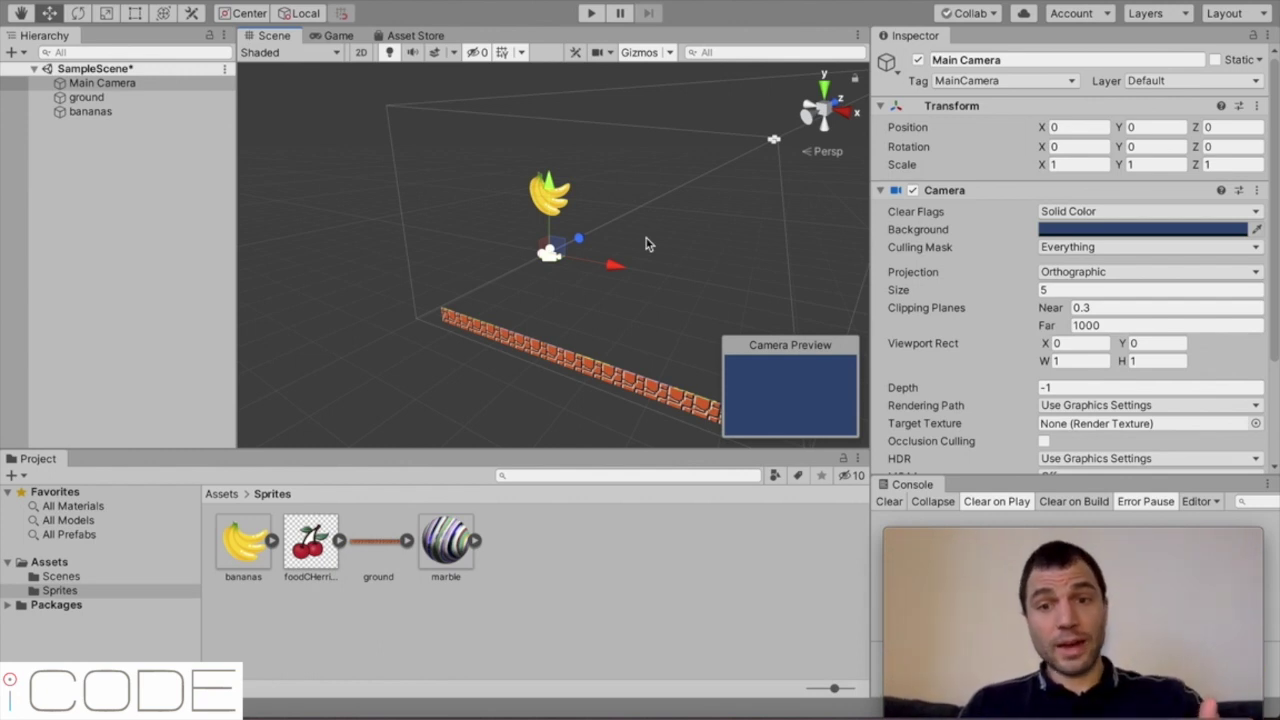
left_click(140, 84)
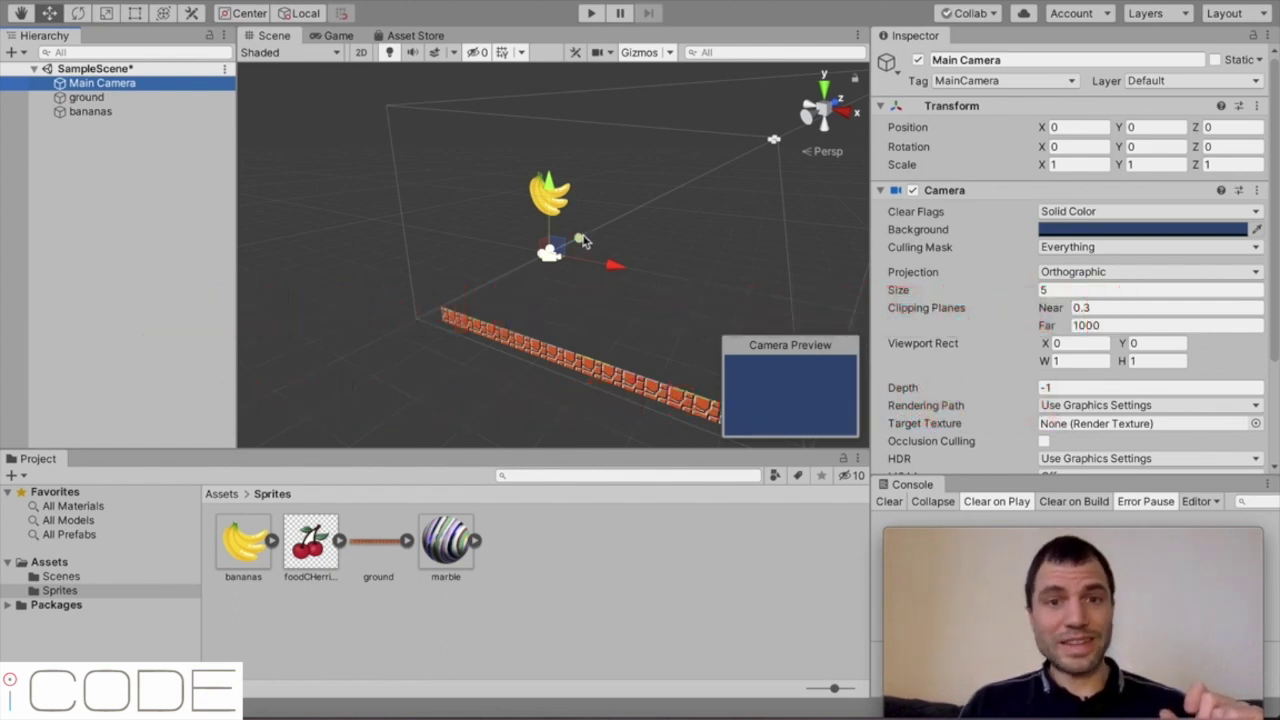
left_click_drag(583, 240, 560, 263)
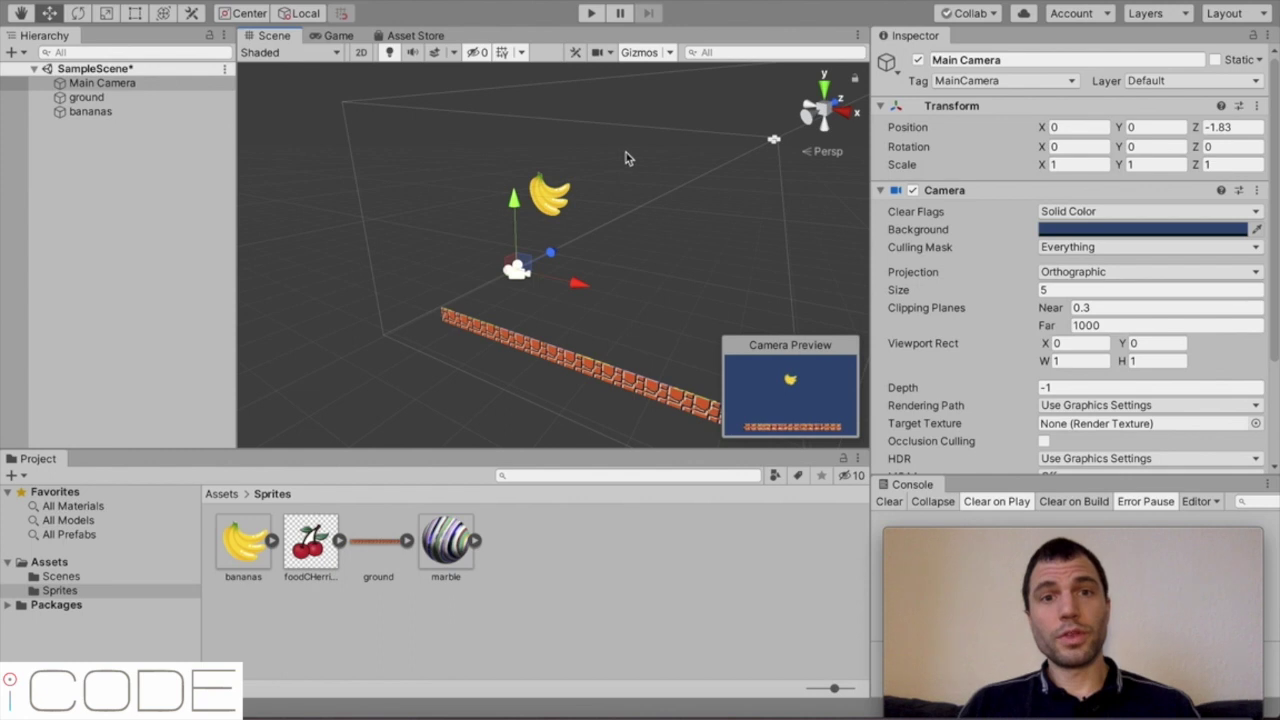
left_click(588, 13)
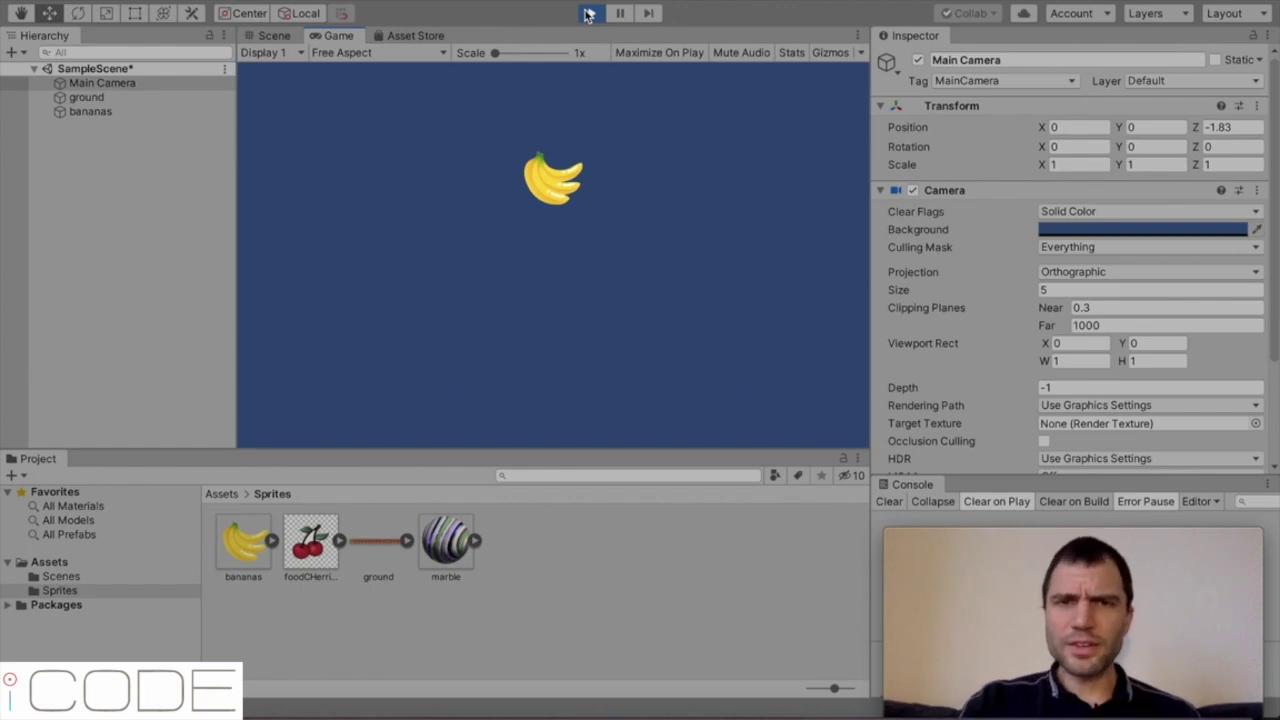
- Stop Play mode and set the ground's Rigidbody 2D Body Type to Kinematic
left_click(588, 14)
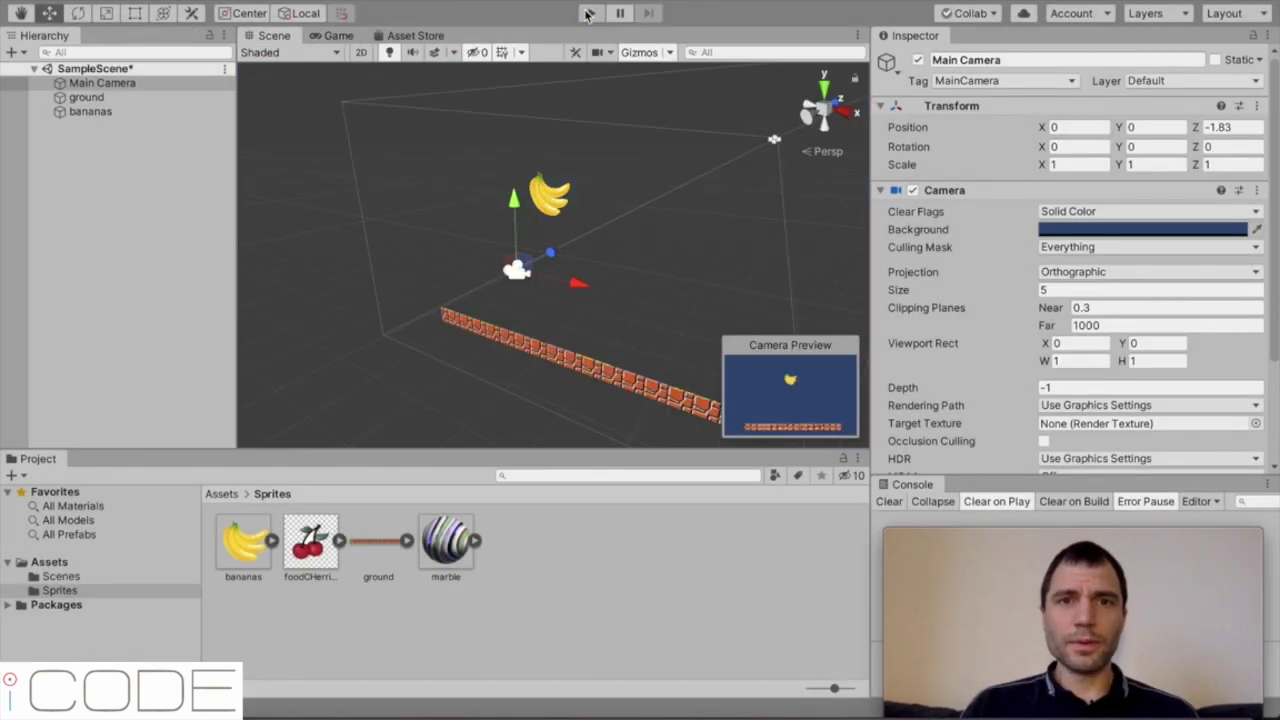
left_click(100, 112)
left_click(86, 97)
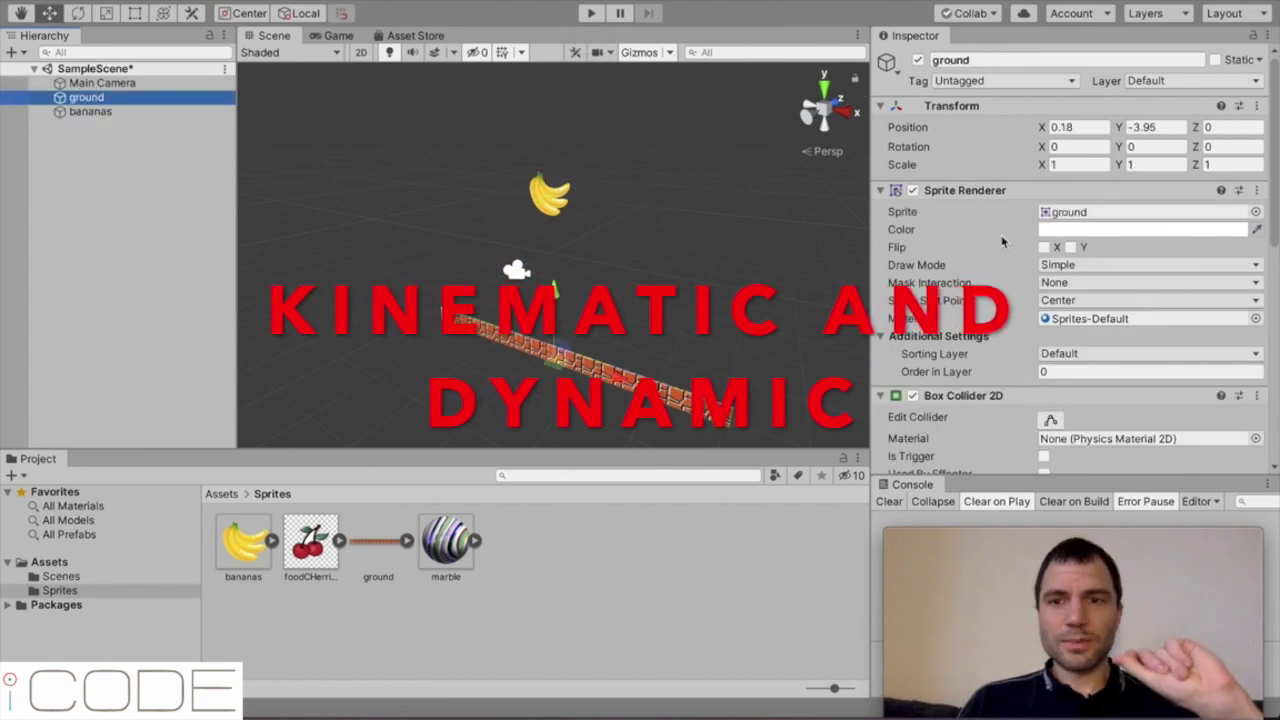
scroll(1005, 258, "down", 6)
scroll(1005, 258, "up", 5)
scroll(1005, 258, "down", 5)
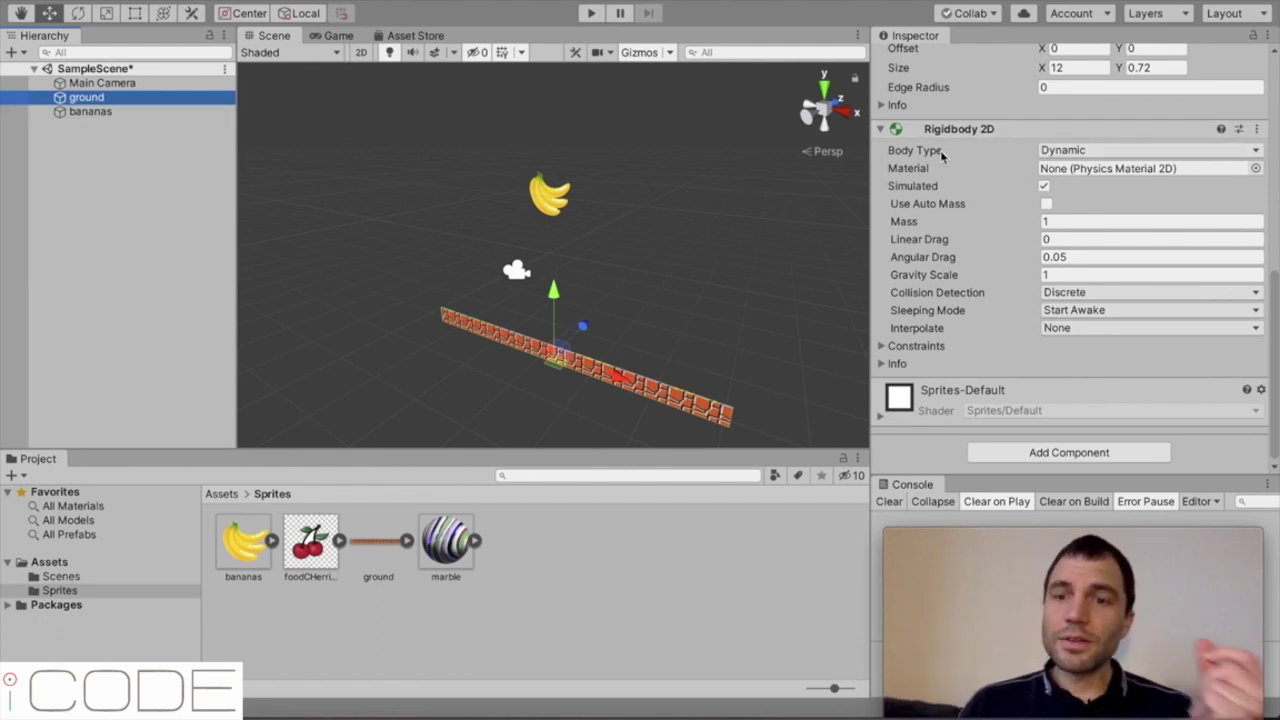
left_click(1075, 150)
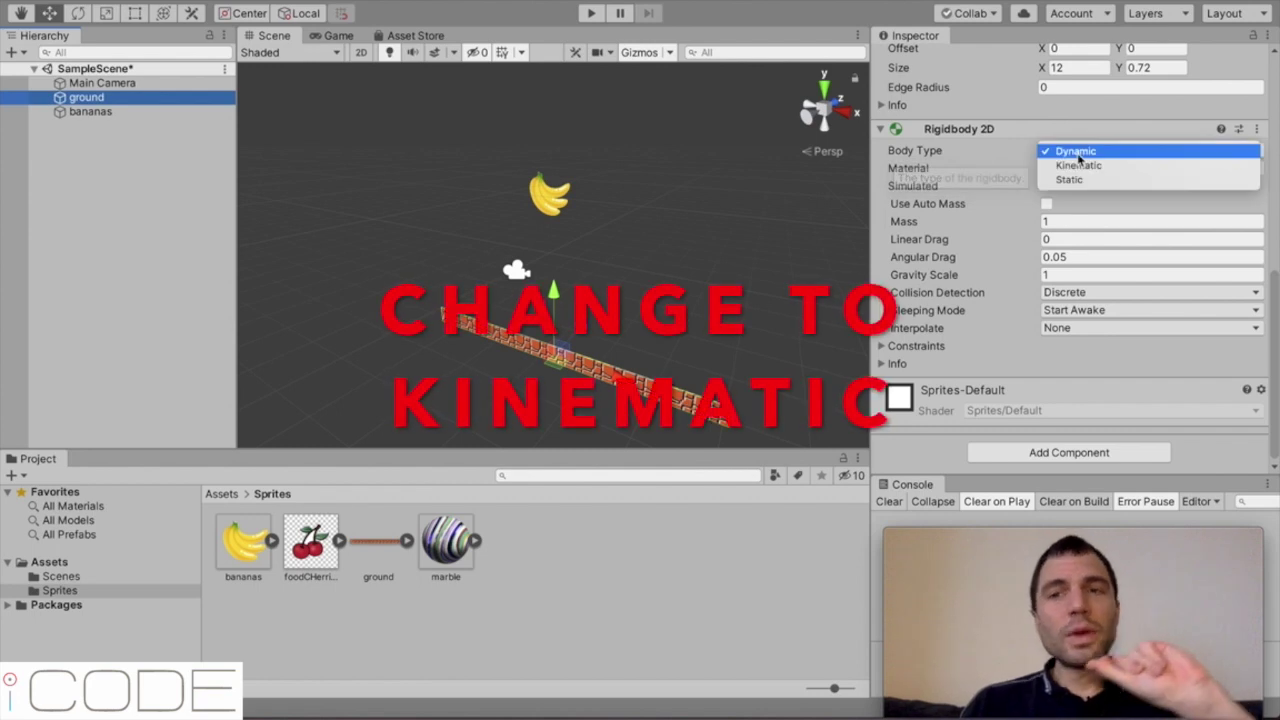
left_click(1077, 165)
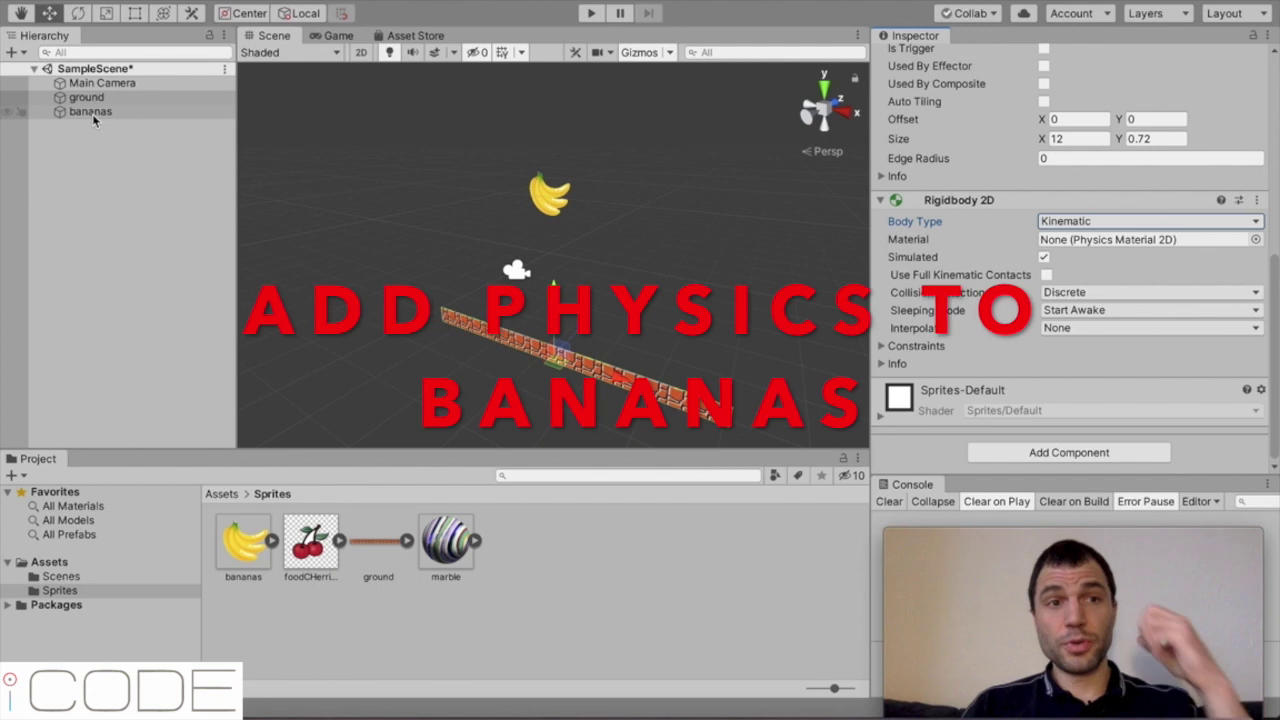
- Add a Dynamic Rigidbody 2D component to the bananas object
left_click(92, 116)
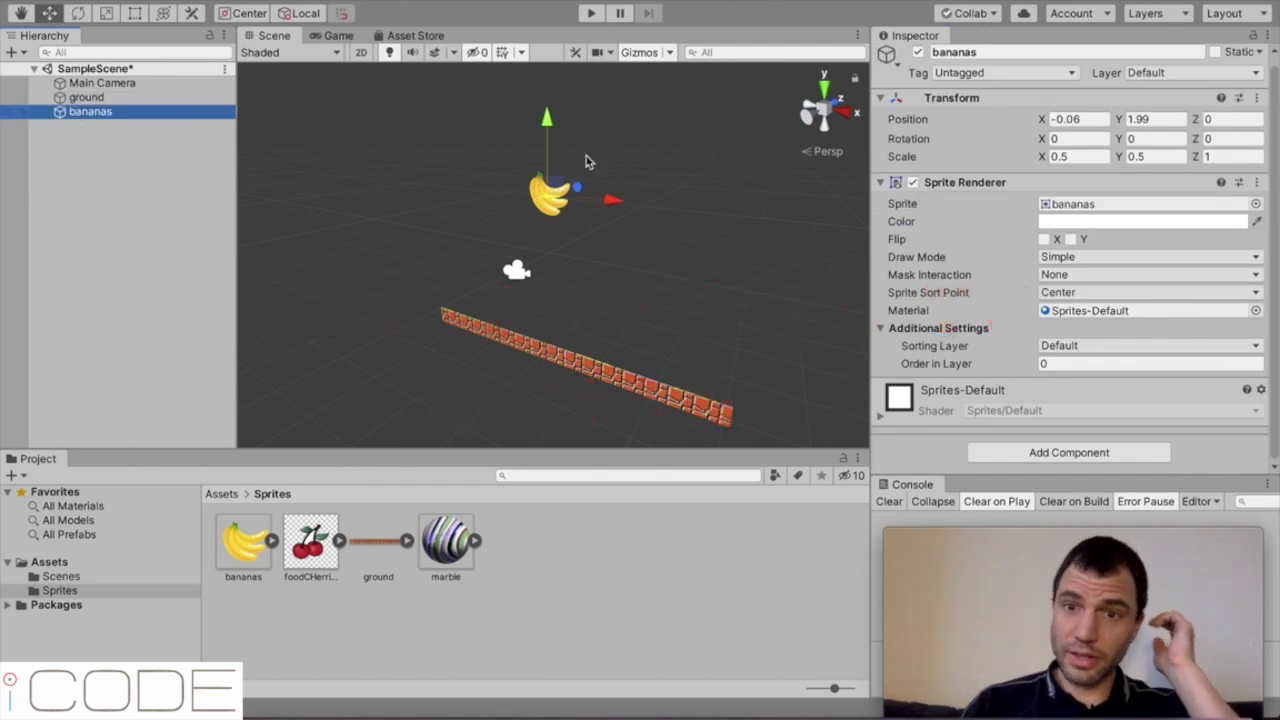
left_click(1045, 452)
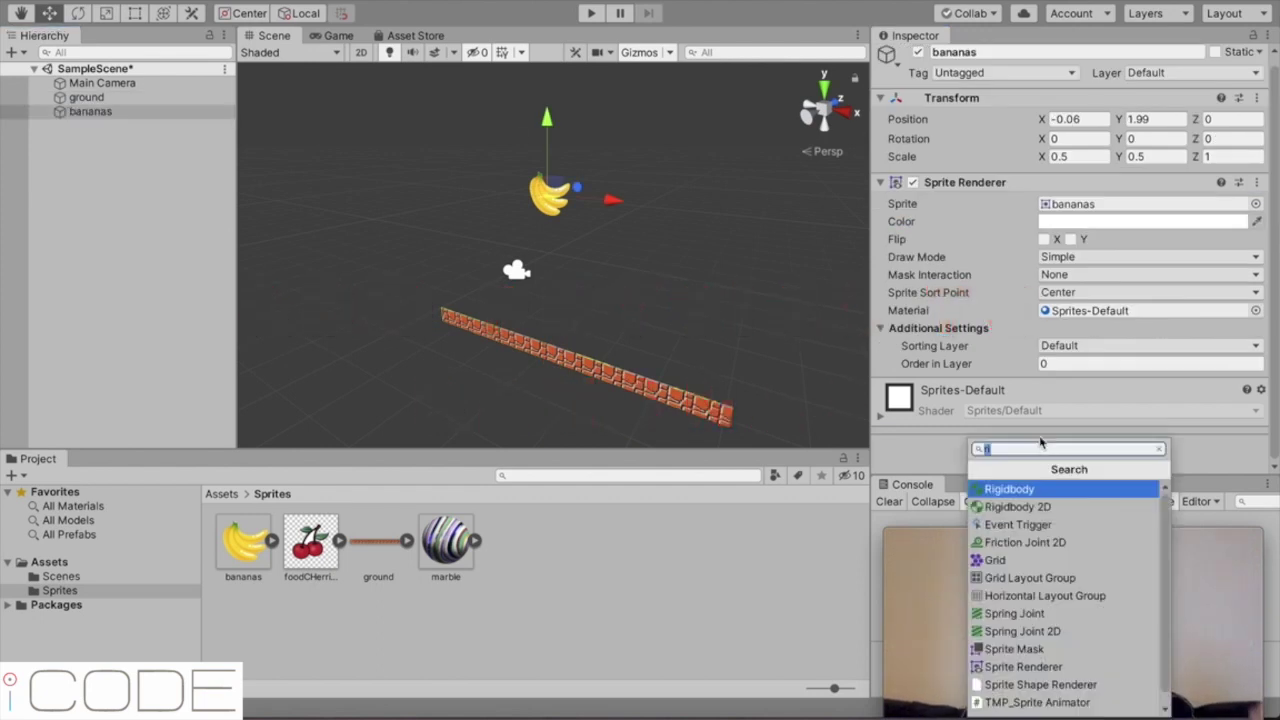
left_click(1018, 507)
scroll(1027, 350, "down", 5)
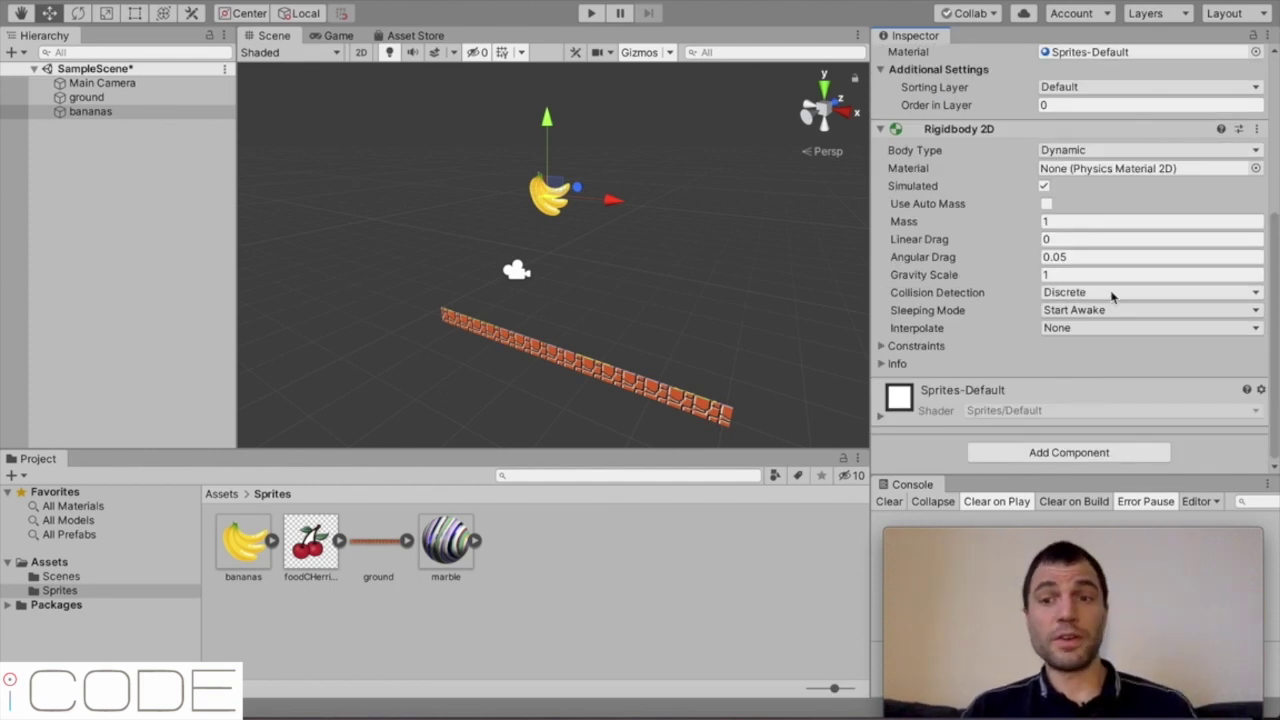
- Add a 3.6 by 3.6 Box Collider 2D to the bananas, then select the Main Camera
left_click(1040, 451)
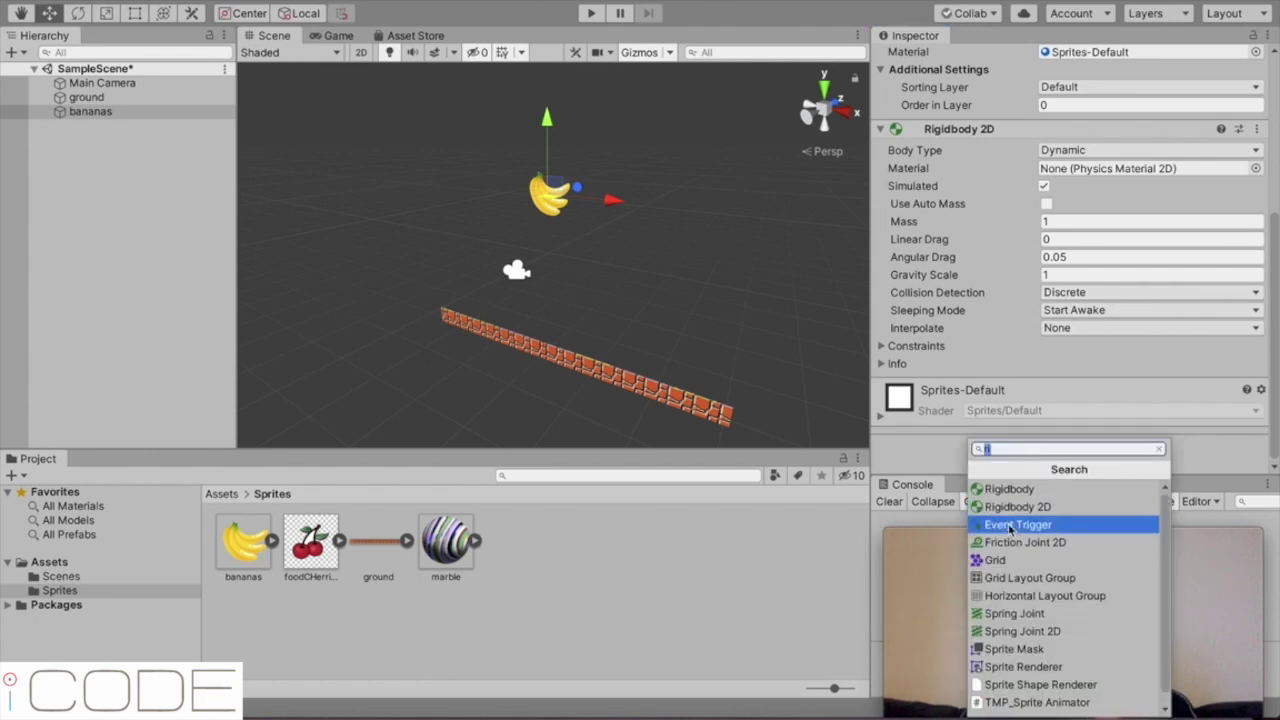
type("box")
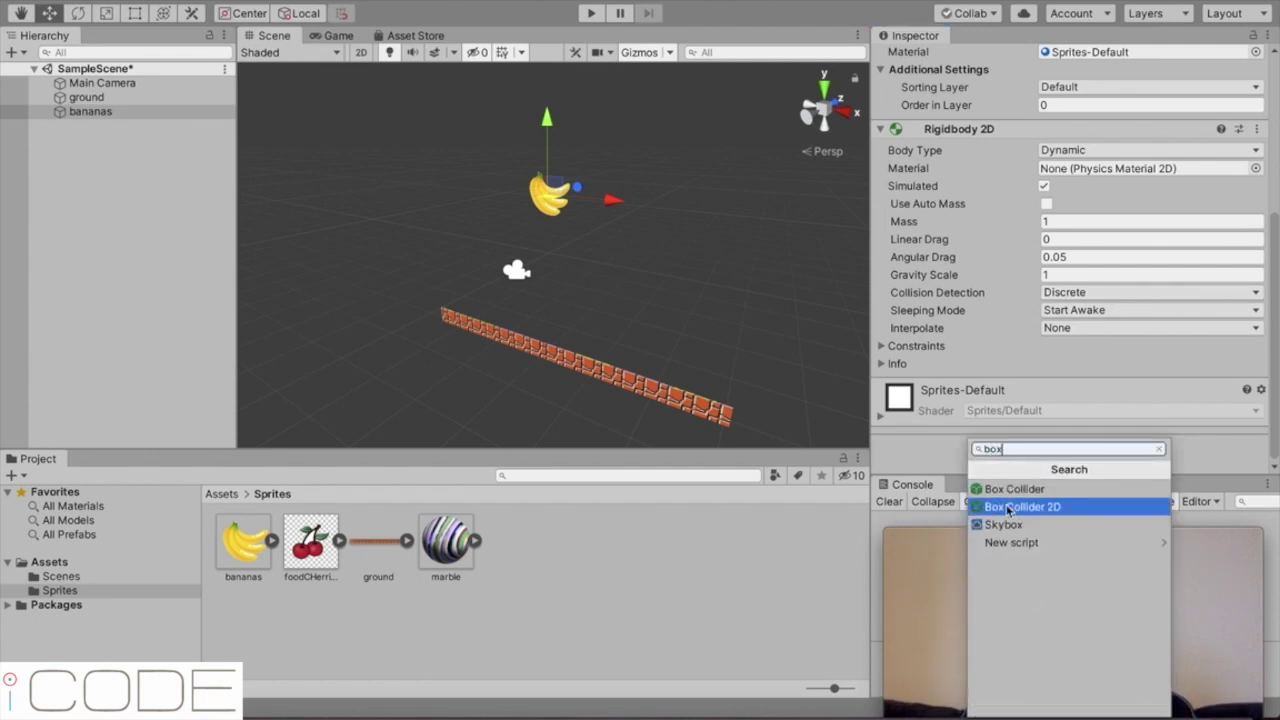
left_click(1008, 506)
scroll(1003, 352, "down", 5)
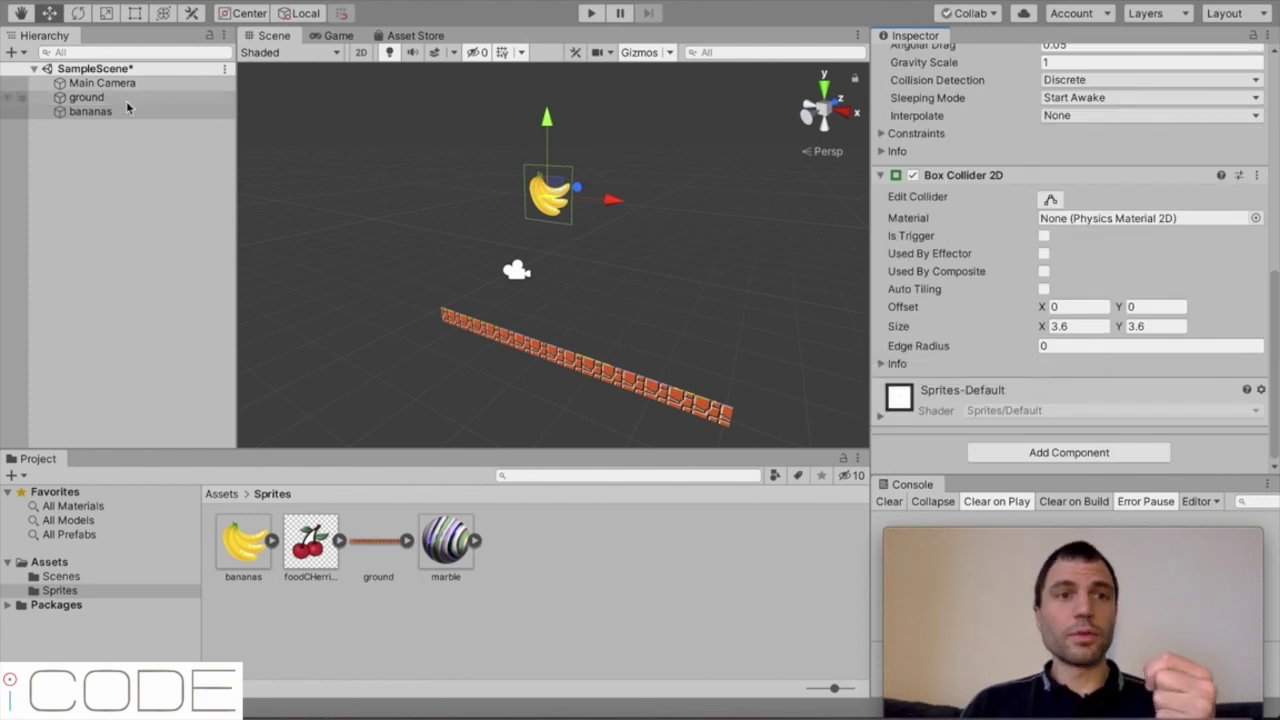
left_click(68, 85)
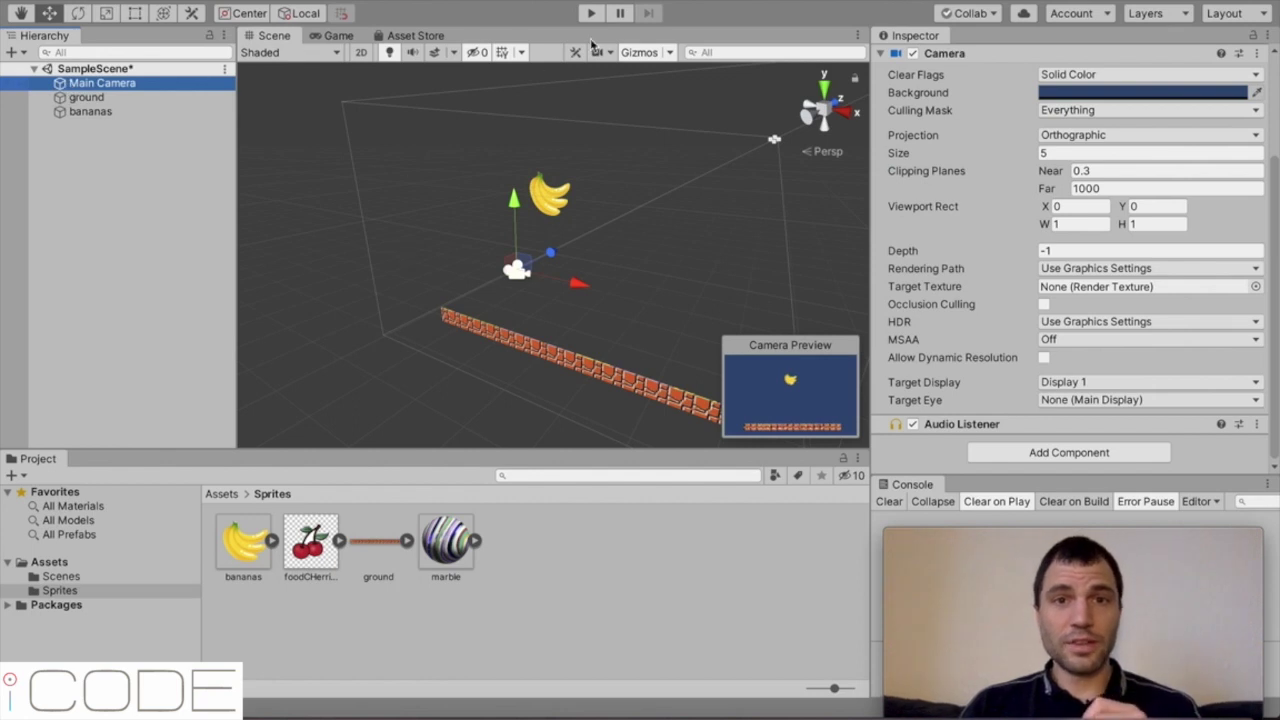
- Enter Play mode so the bananas drop under gravity onto the brick ground
left_click(593, 13)
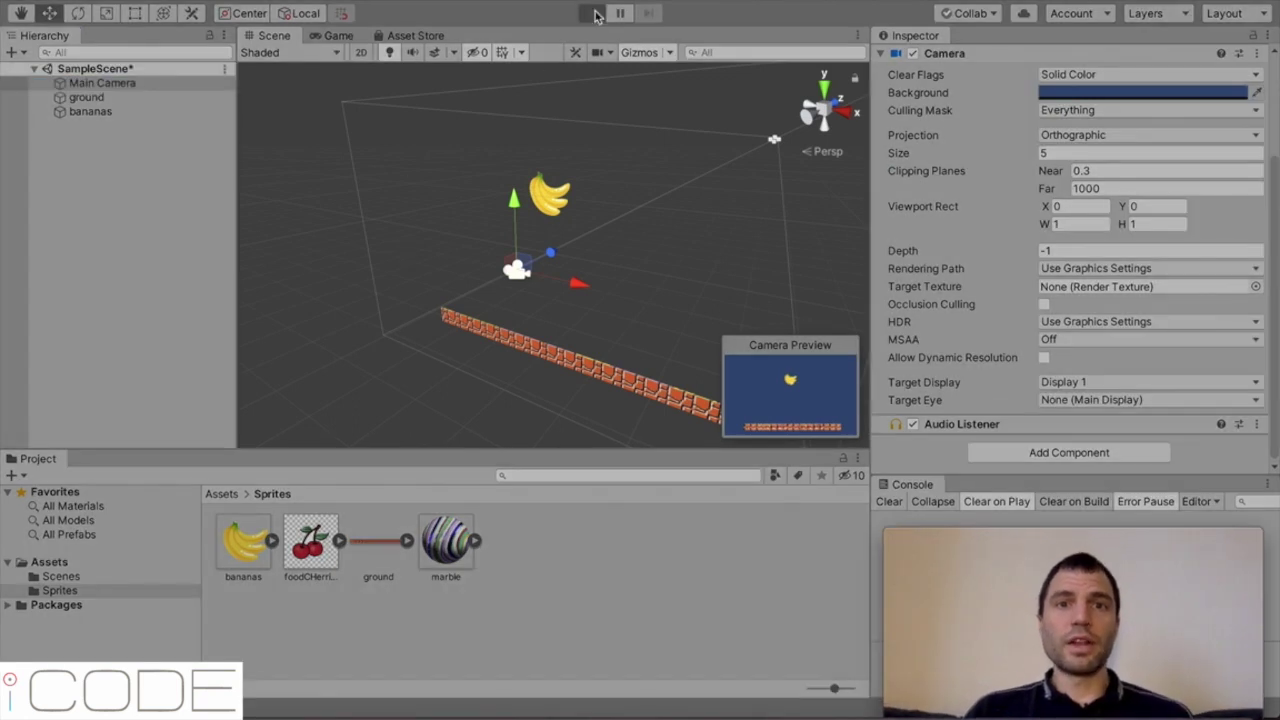